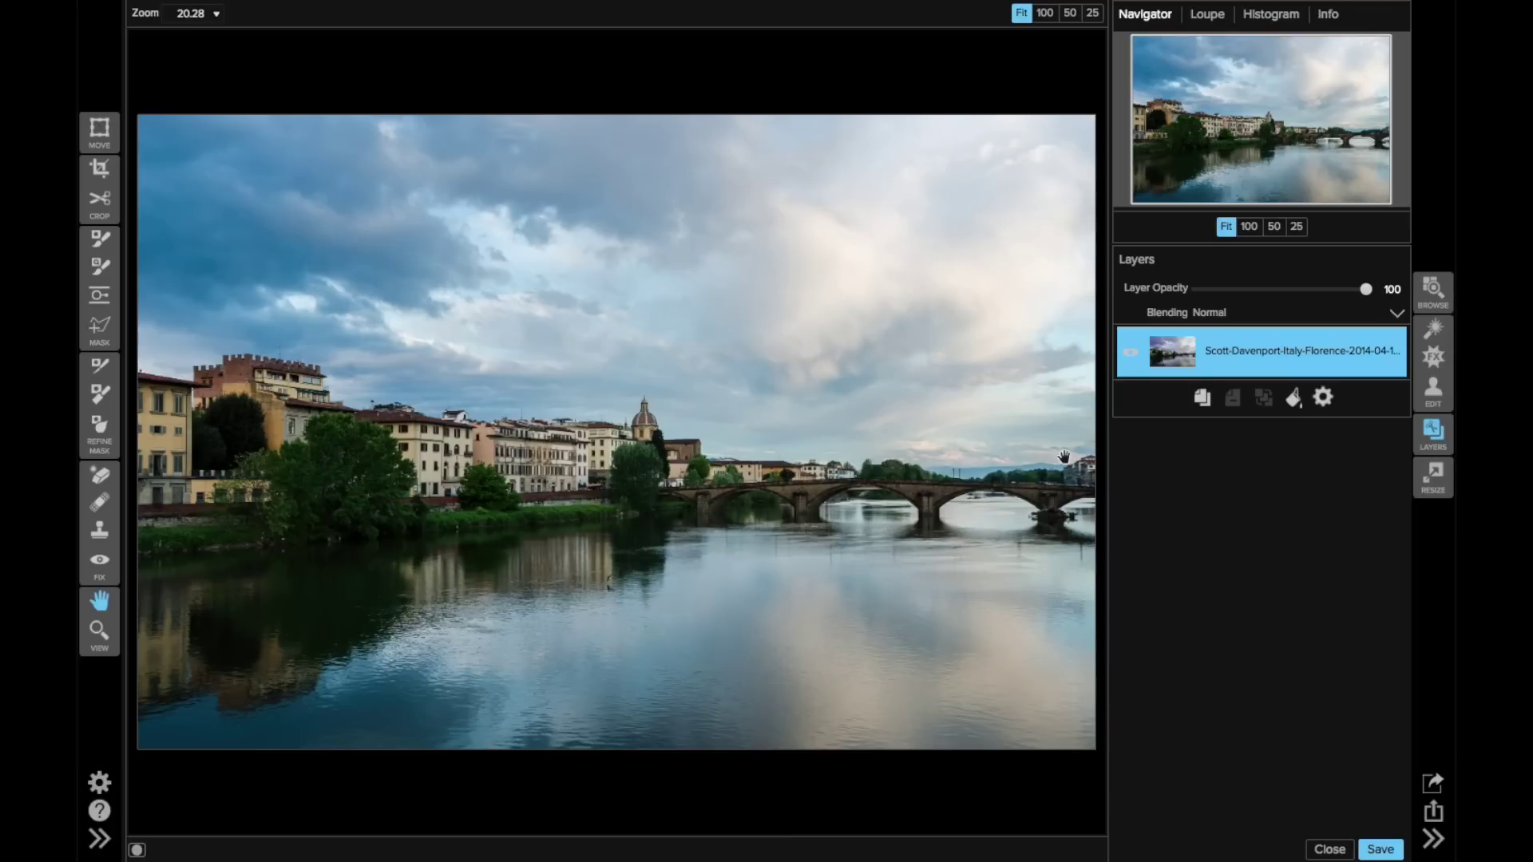
- At 100% zoom, erase two rooftop antennas on the left buildings with a size-20 Perfect Eraser
click(1250, 230)
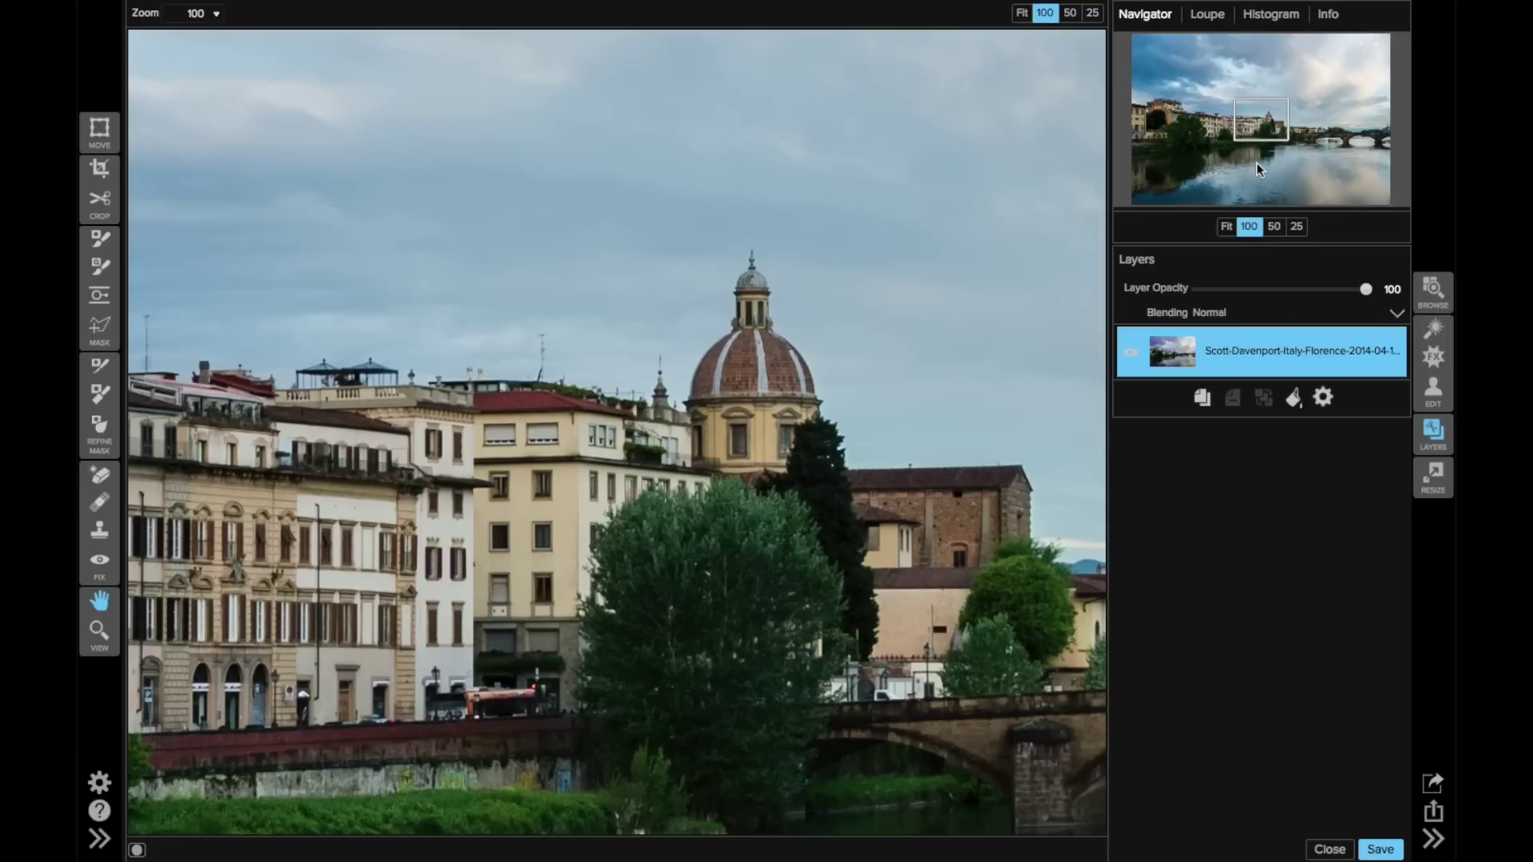
drag(1260, 118, 1238, 122)
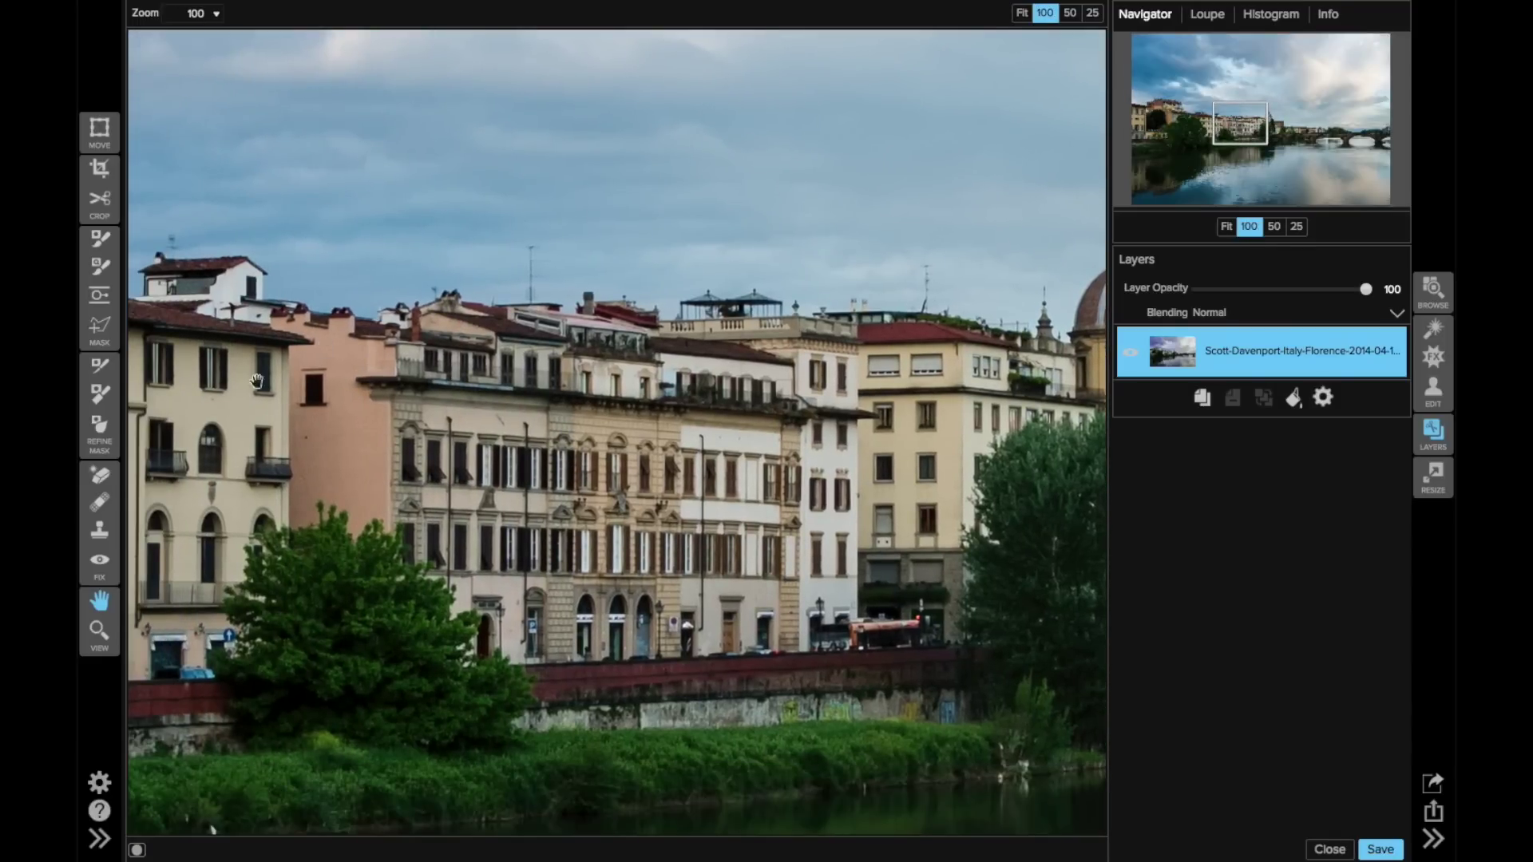
click(102, 477)
key(bracketleft)
key(bracketleft)
key(bracketleft)
key(bracketleft)
key(bracketleft)
key(bracketleft)
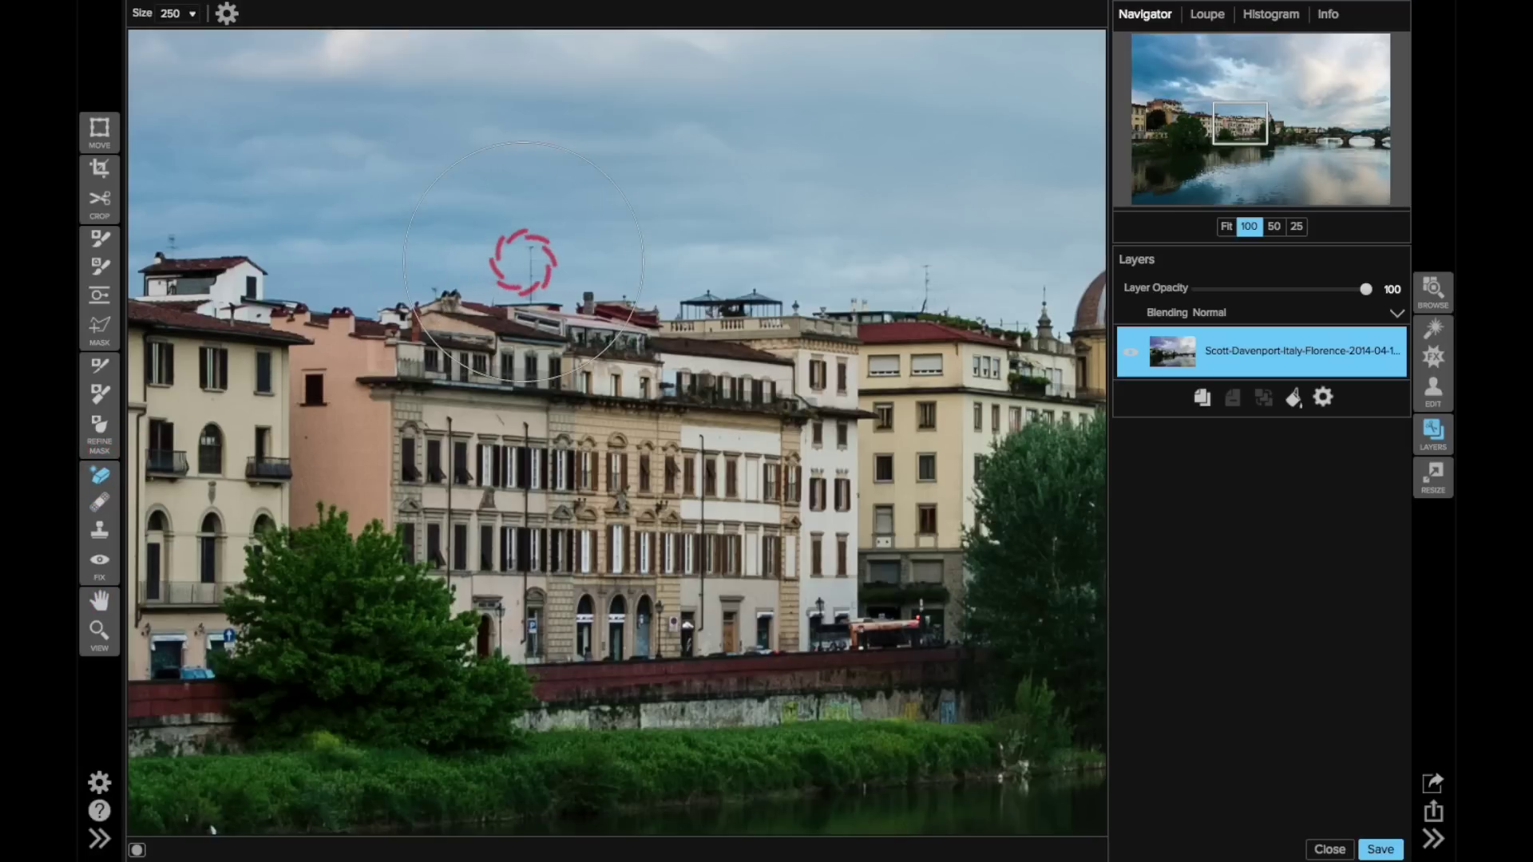
key(bracketleft)
key(bracketleft)
key(bracketleft)
key(bracketleft)
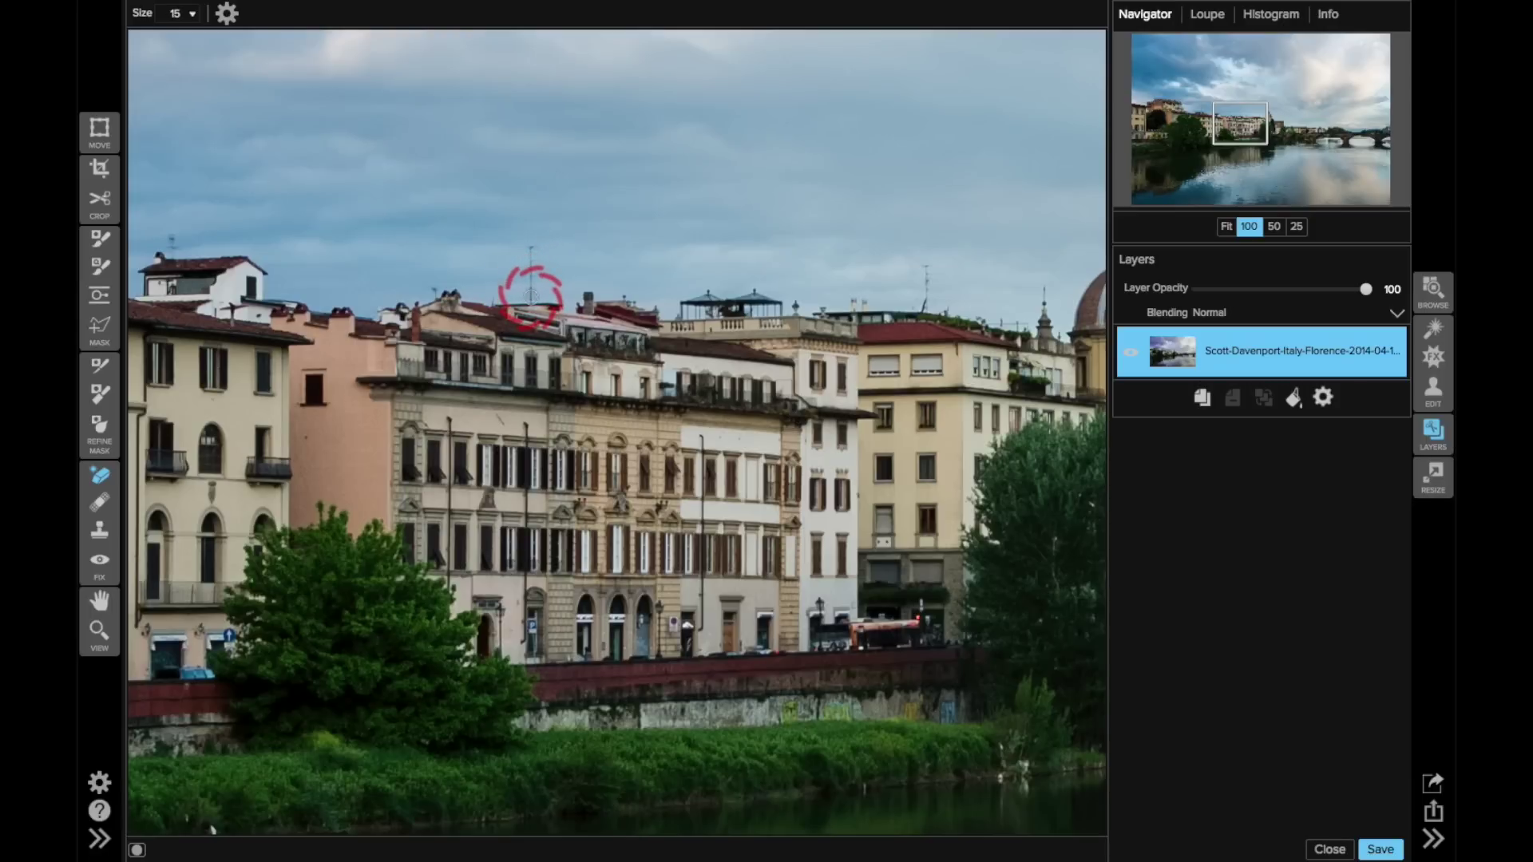
drag(531, 299, 530, 289)
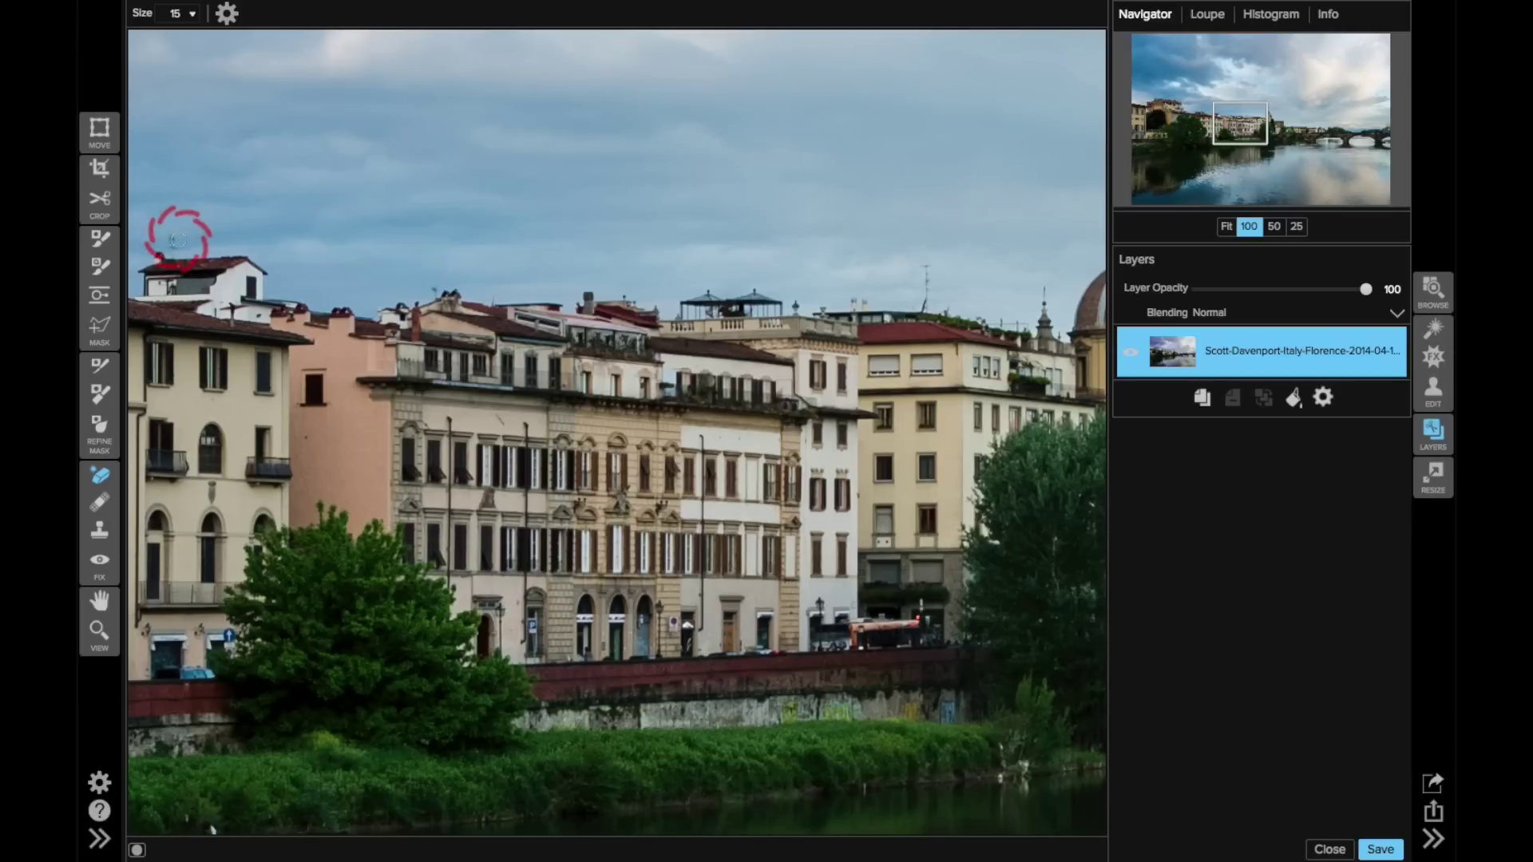
drag(171, 247, 172, 243)
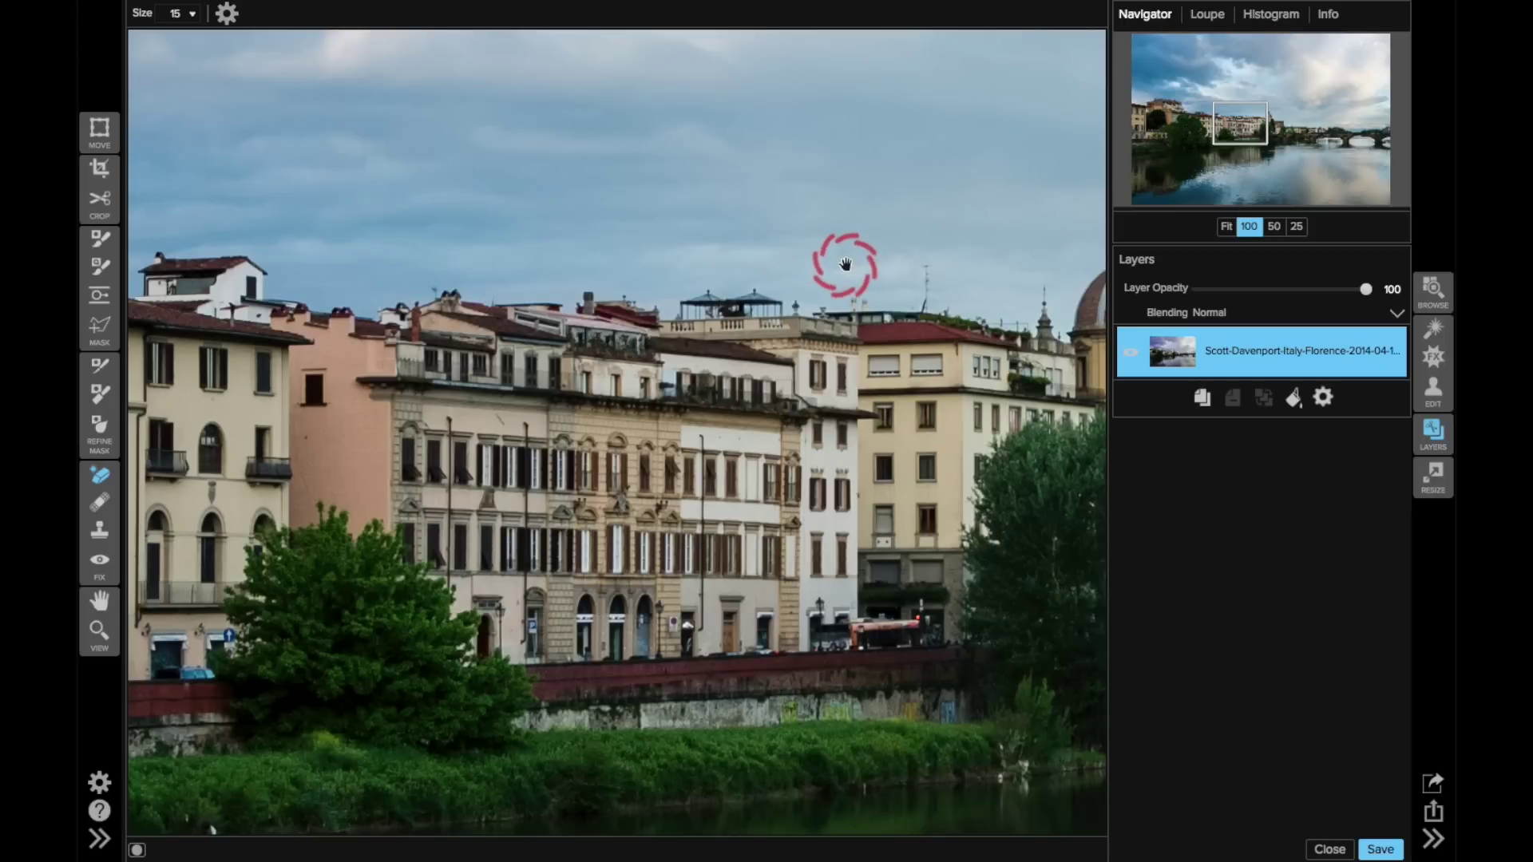
- Paint out the debris and trash at the waterline below the large tree with the Perfect Eraser
drag(845, 263, 694, 99)
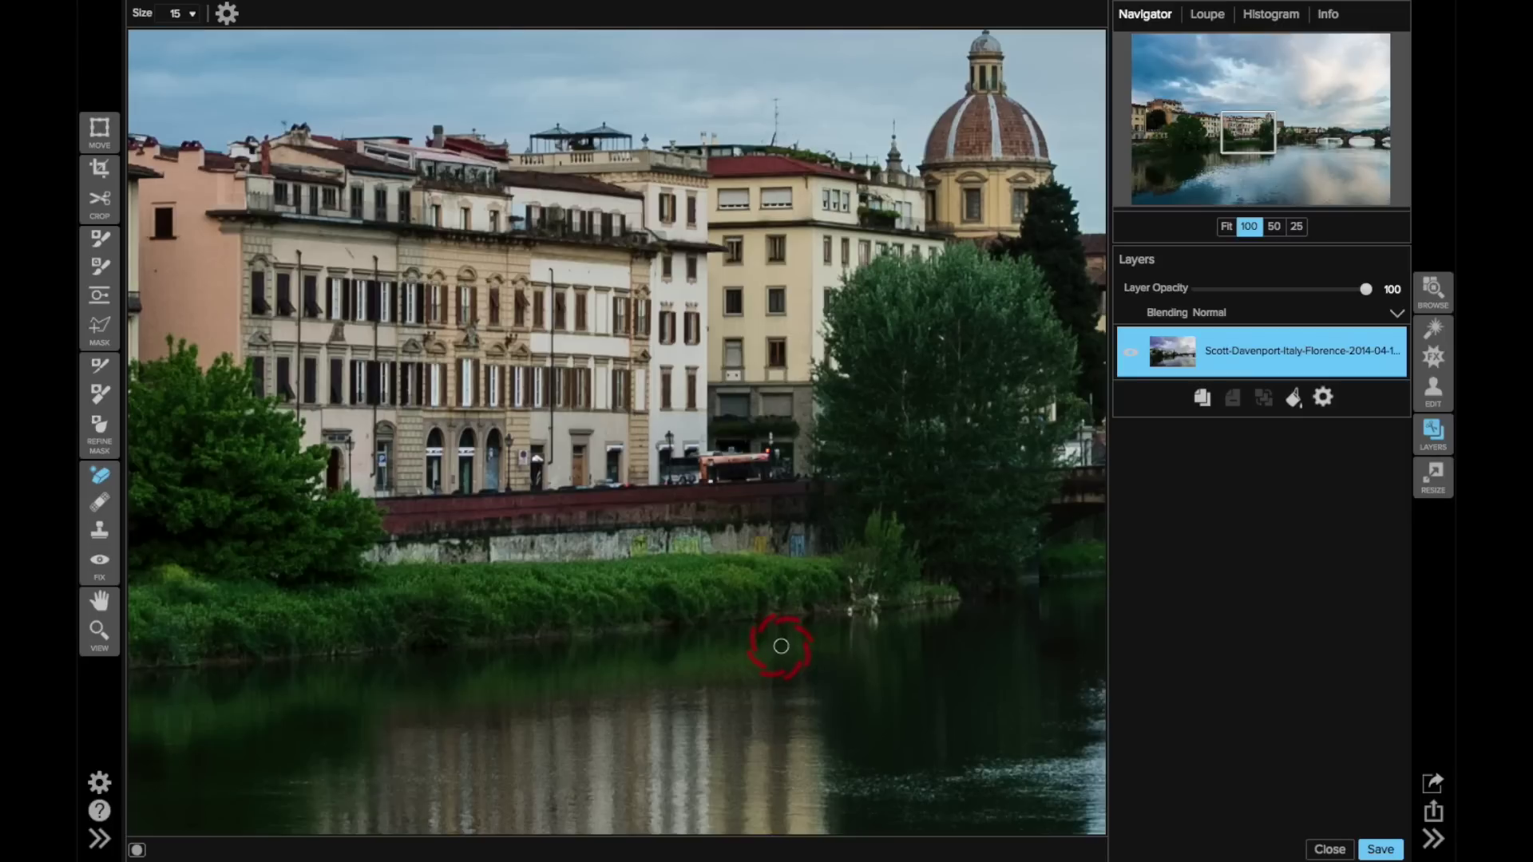
mouse_move(780, 646)
mouse_down()
mouse_move(831, 659)
mouse_move(898, 645)
mouse_move(901, 604)
mouse_move(862, 593)
mouse_move(843, 617)
mouse_move(881, 617)
mouse_move(889, 579)
mouse_move(855, 580)
mouse_move(856, 610)
mouse_move(892, 605)
mouse_up()
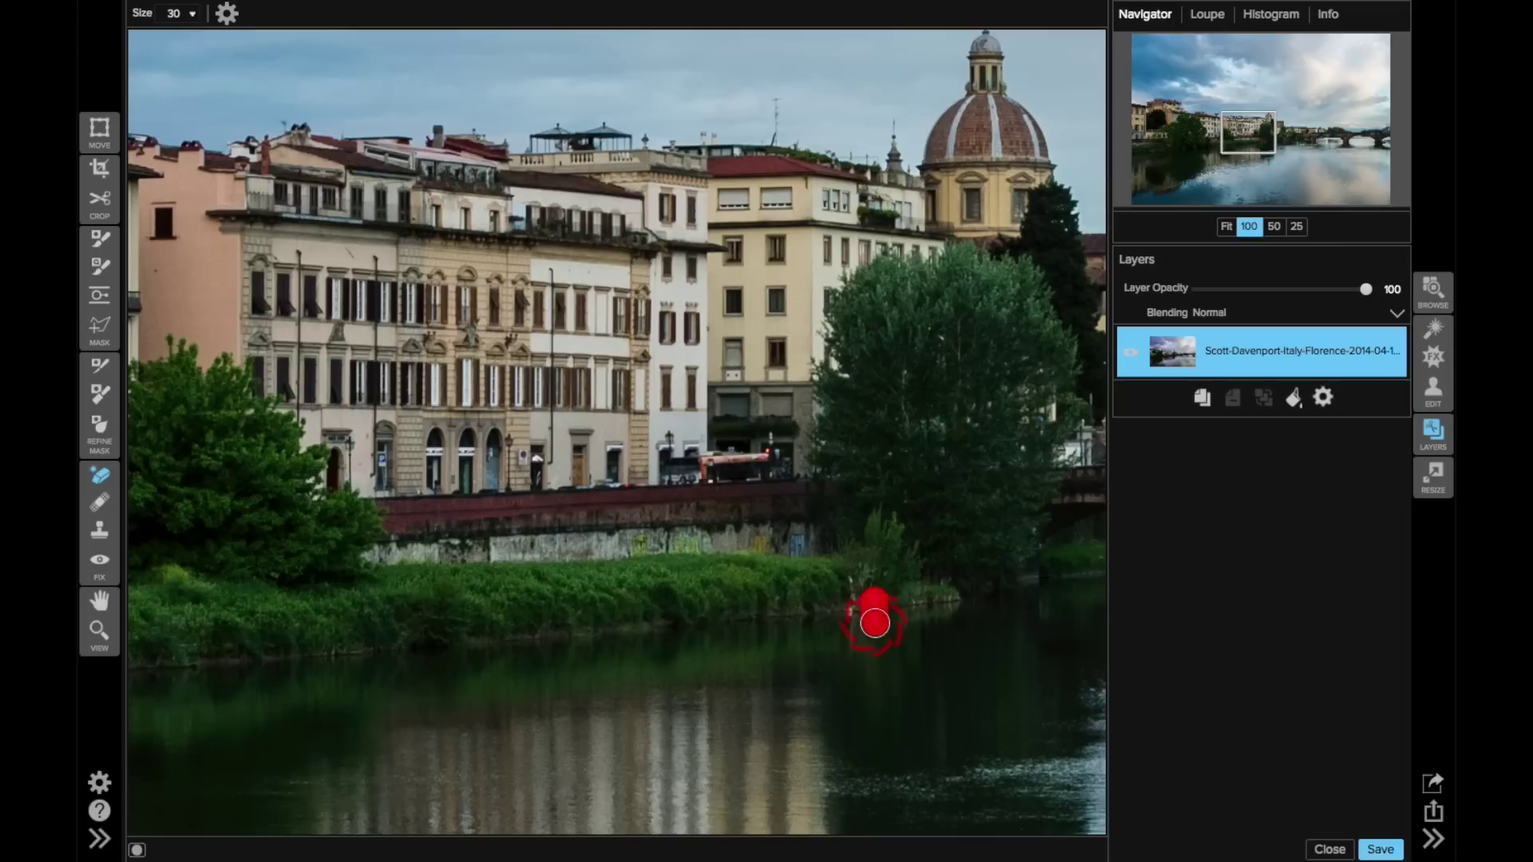
drag(873, 609, 862, 598)
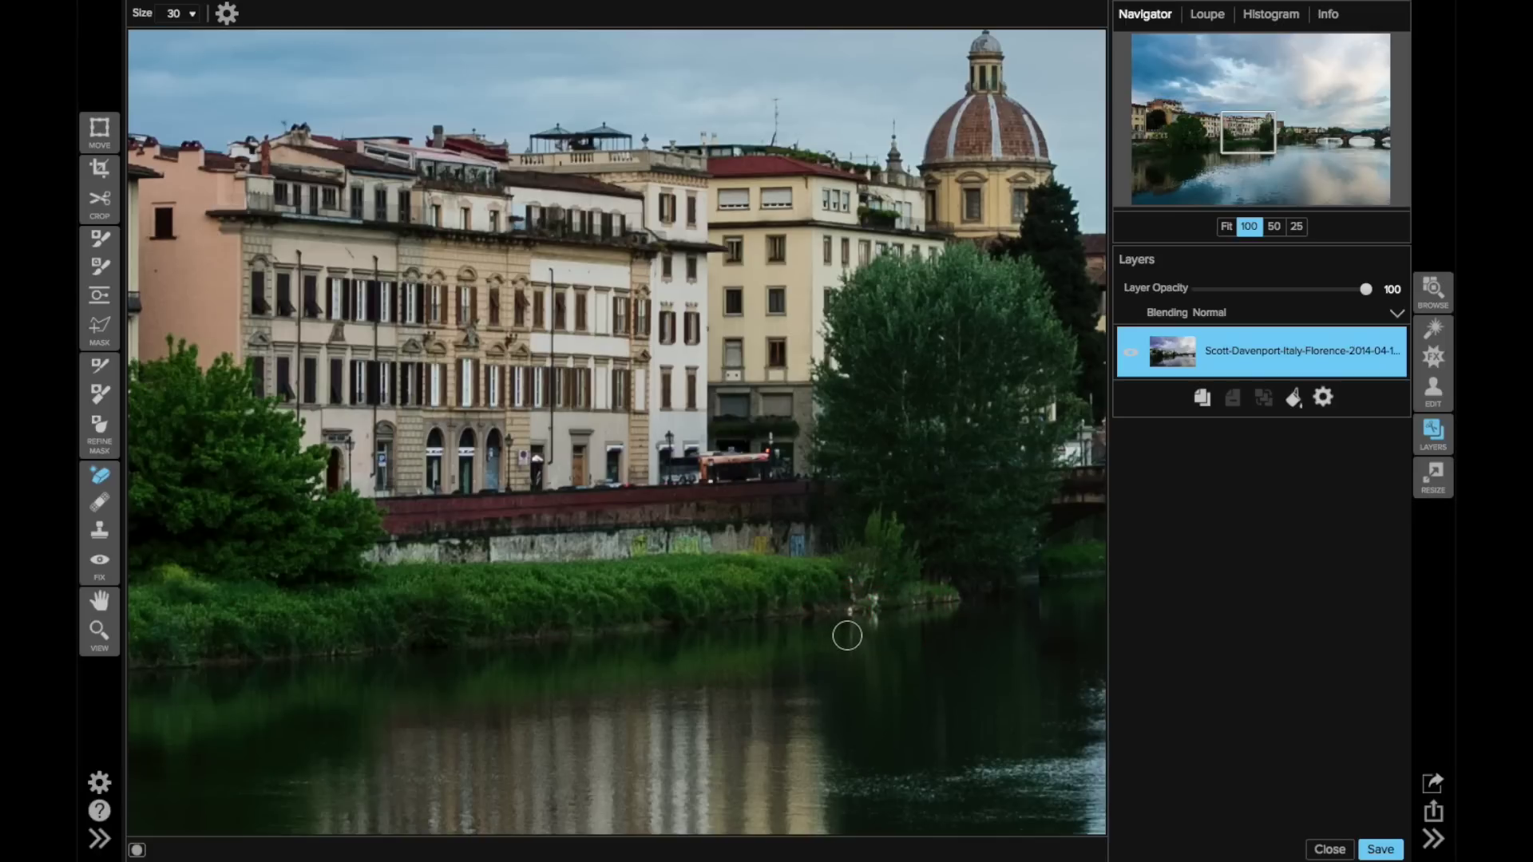
- Set the Clone Stamp to size 35 with softer feather, sample the water's edge, then reduce to 25
click(101, 534)
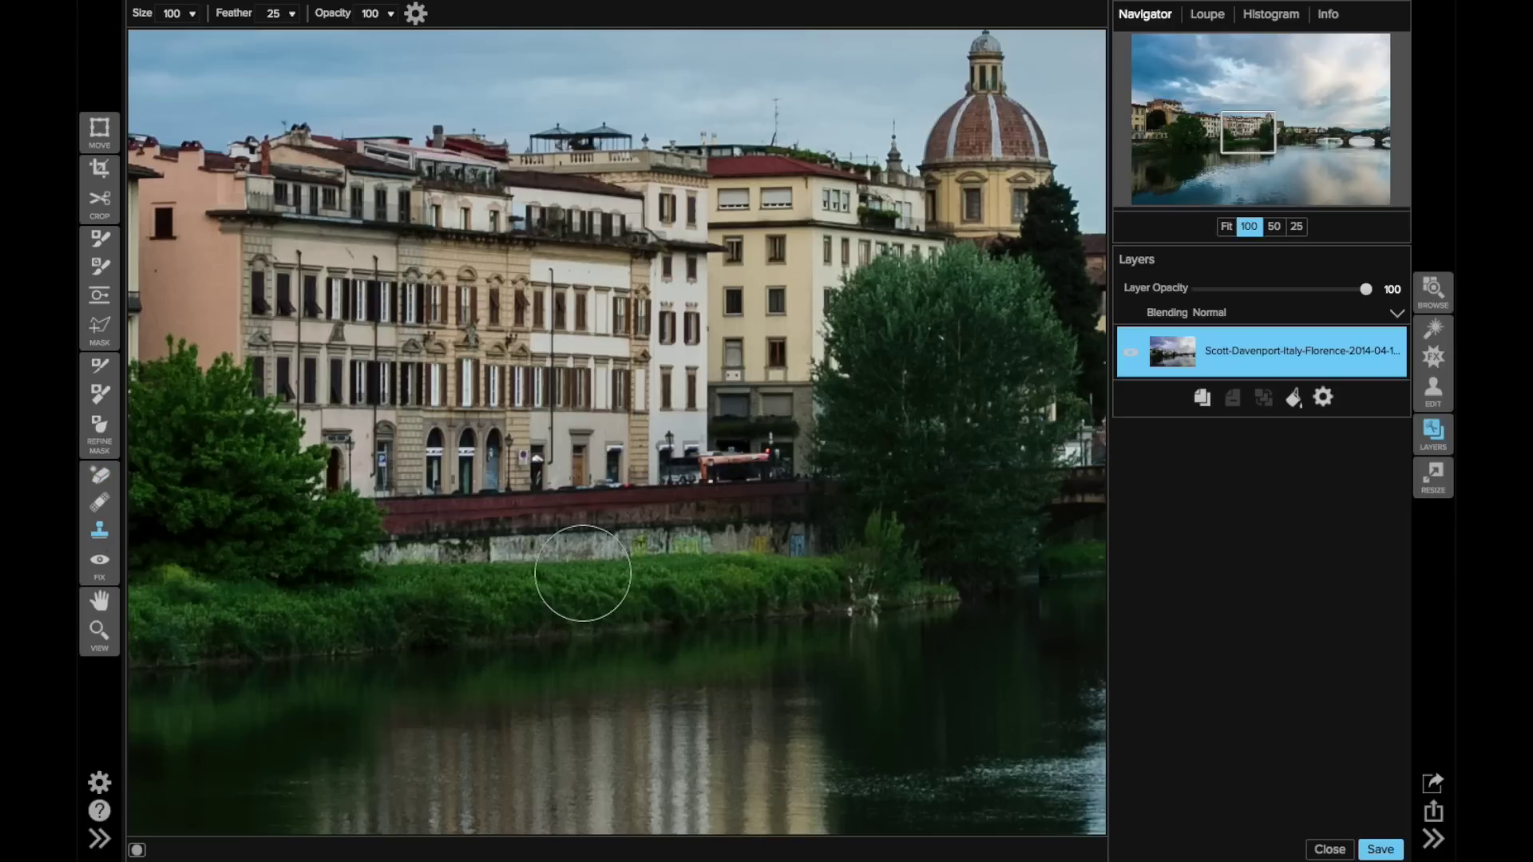
key(bracketleft)
key(bracketleft)
key(bracketleft)
key(bracketleft)
key(bracketleft)
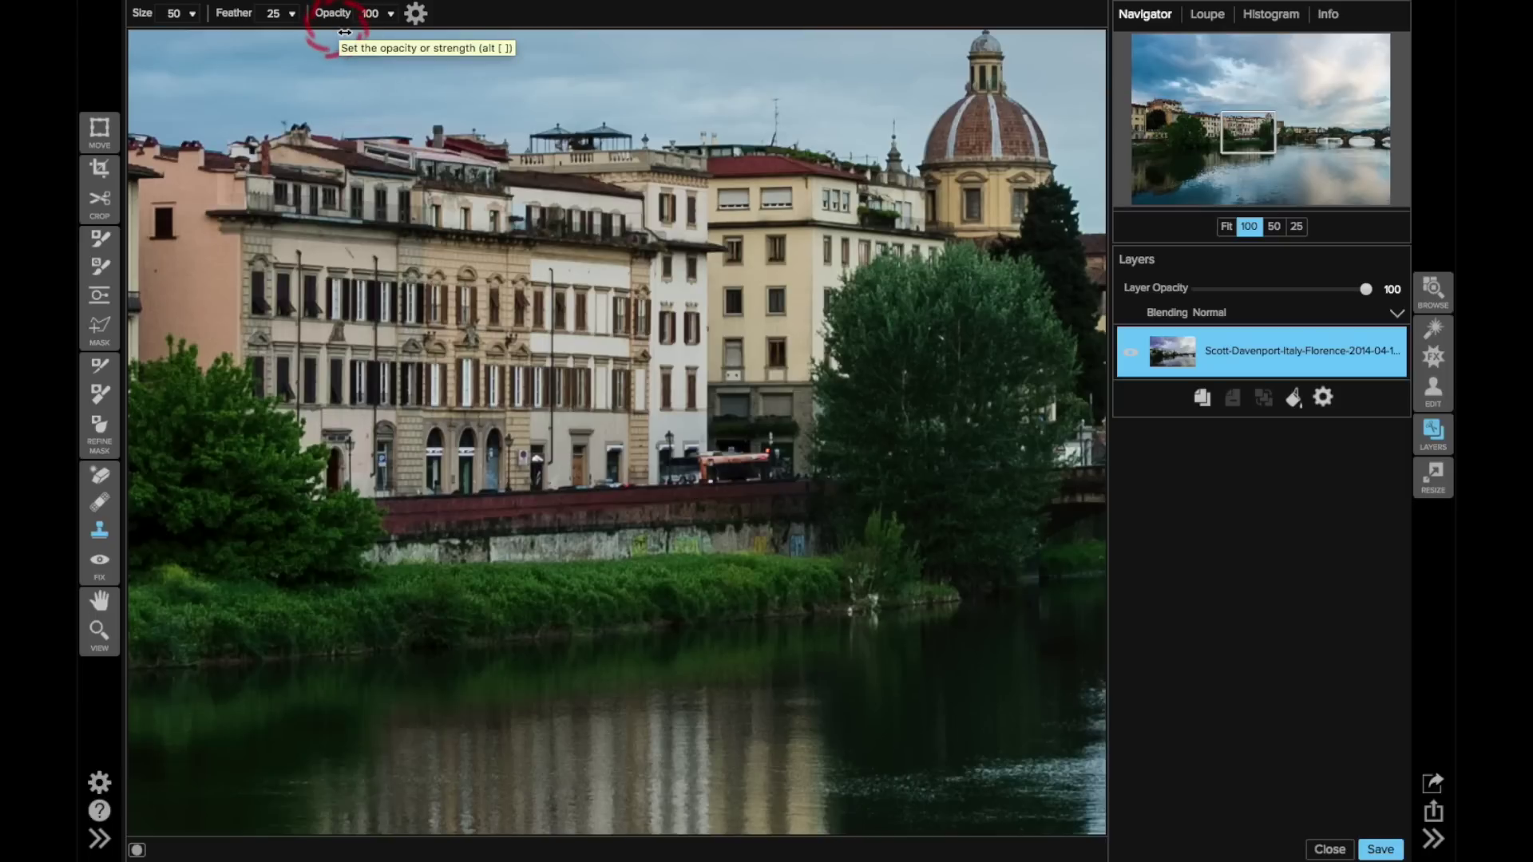
drag(241, 14, 249, 16)
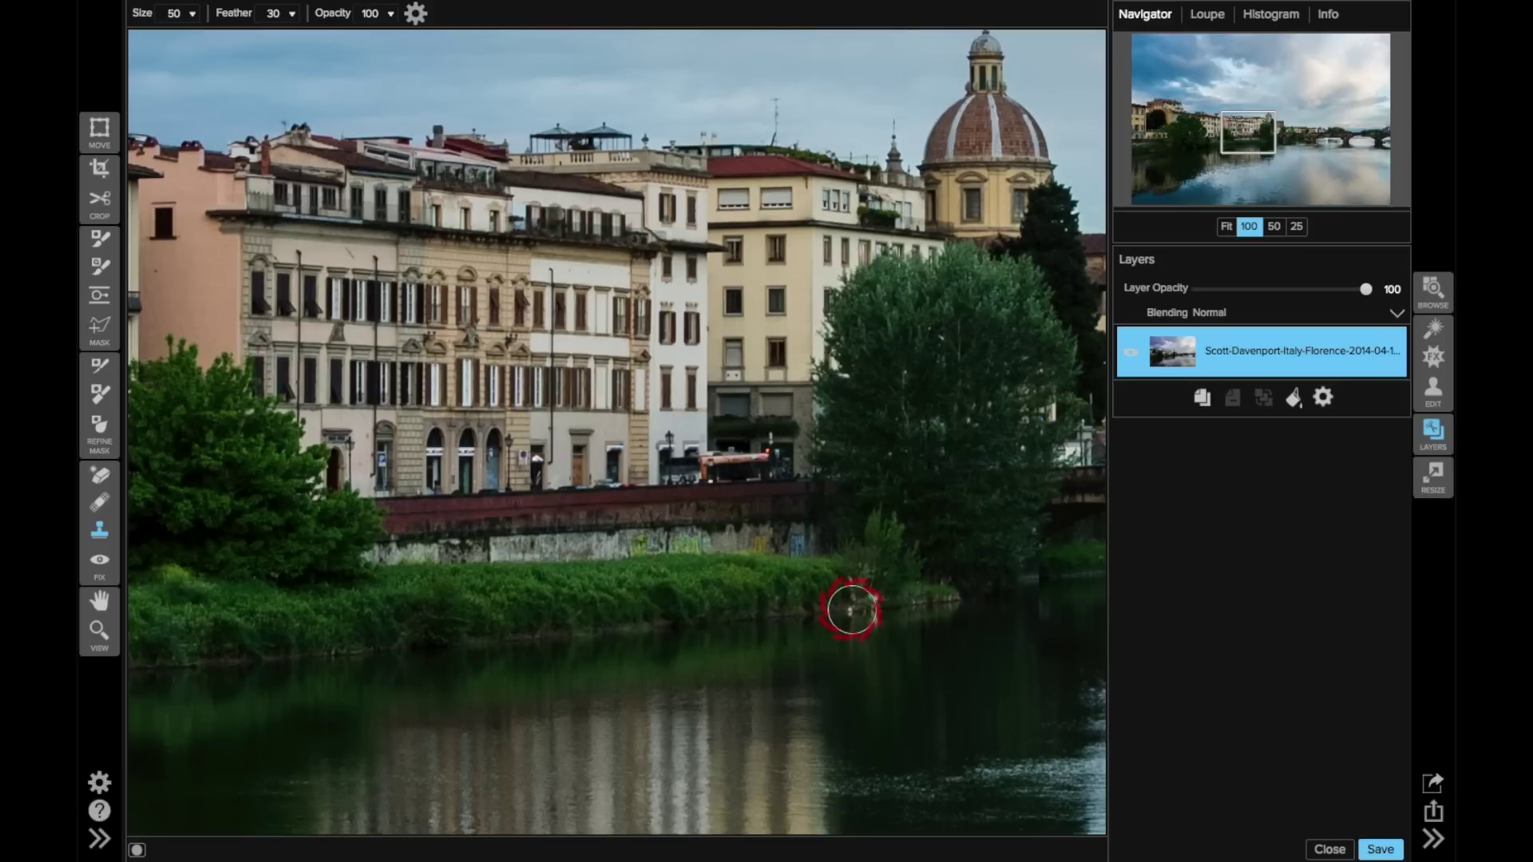
key(bracketleft)
key(bracketleft)
key(bracketleft)
key(alt)
alt+click(905, 604)
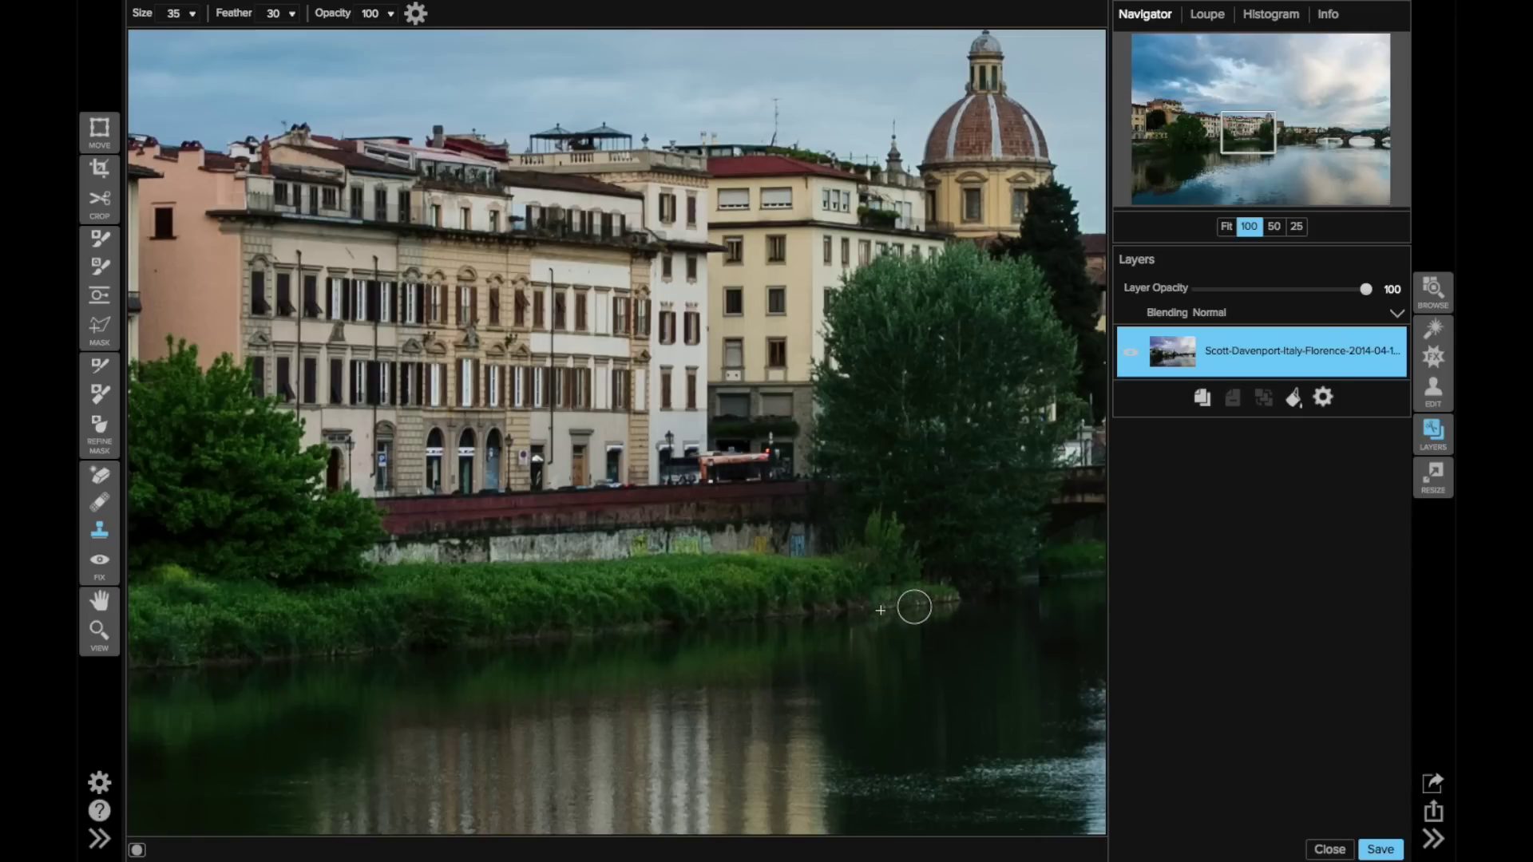
key(bracketleft)
- Erase the small river reflection with a size-15 Perfect Eraser, then view the whole photo
click(100, 476)
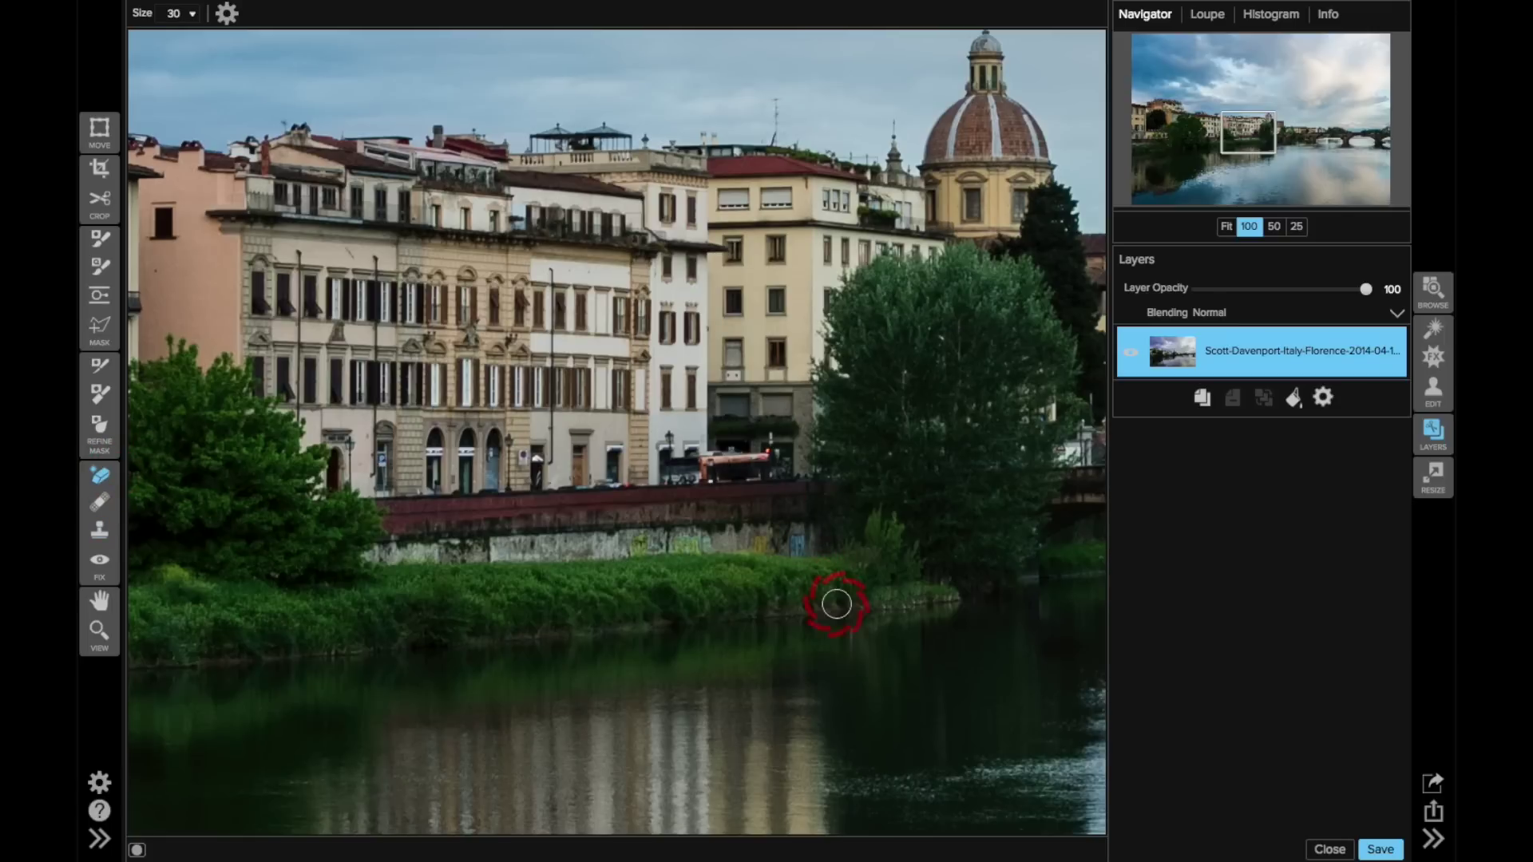
key(bracketleft)
key(bracketleft)
key(bracketleft)
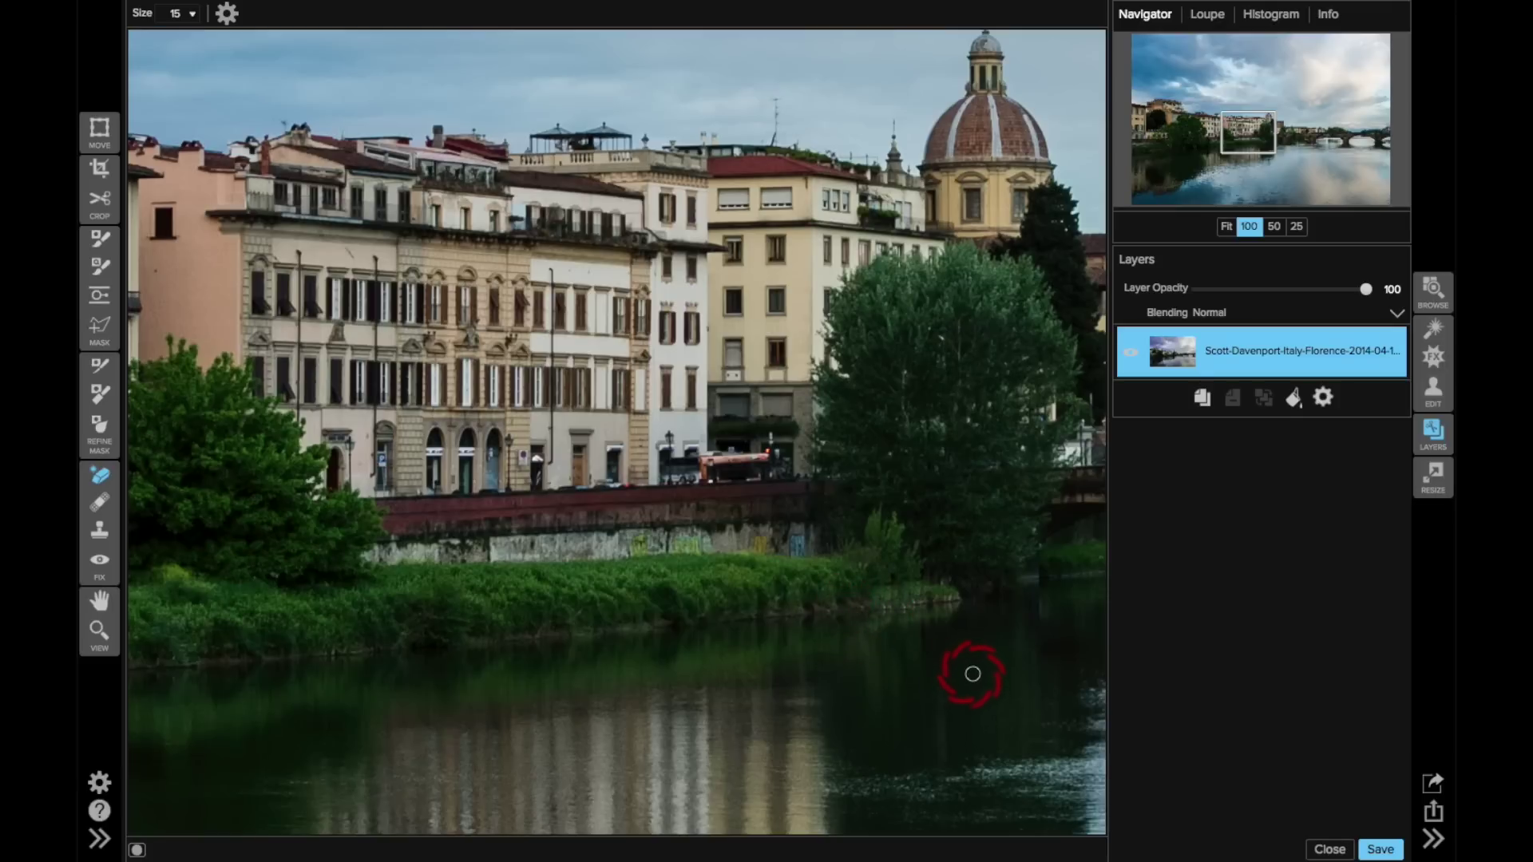
key(ctrl+0)
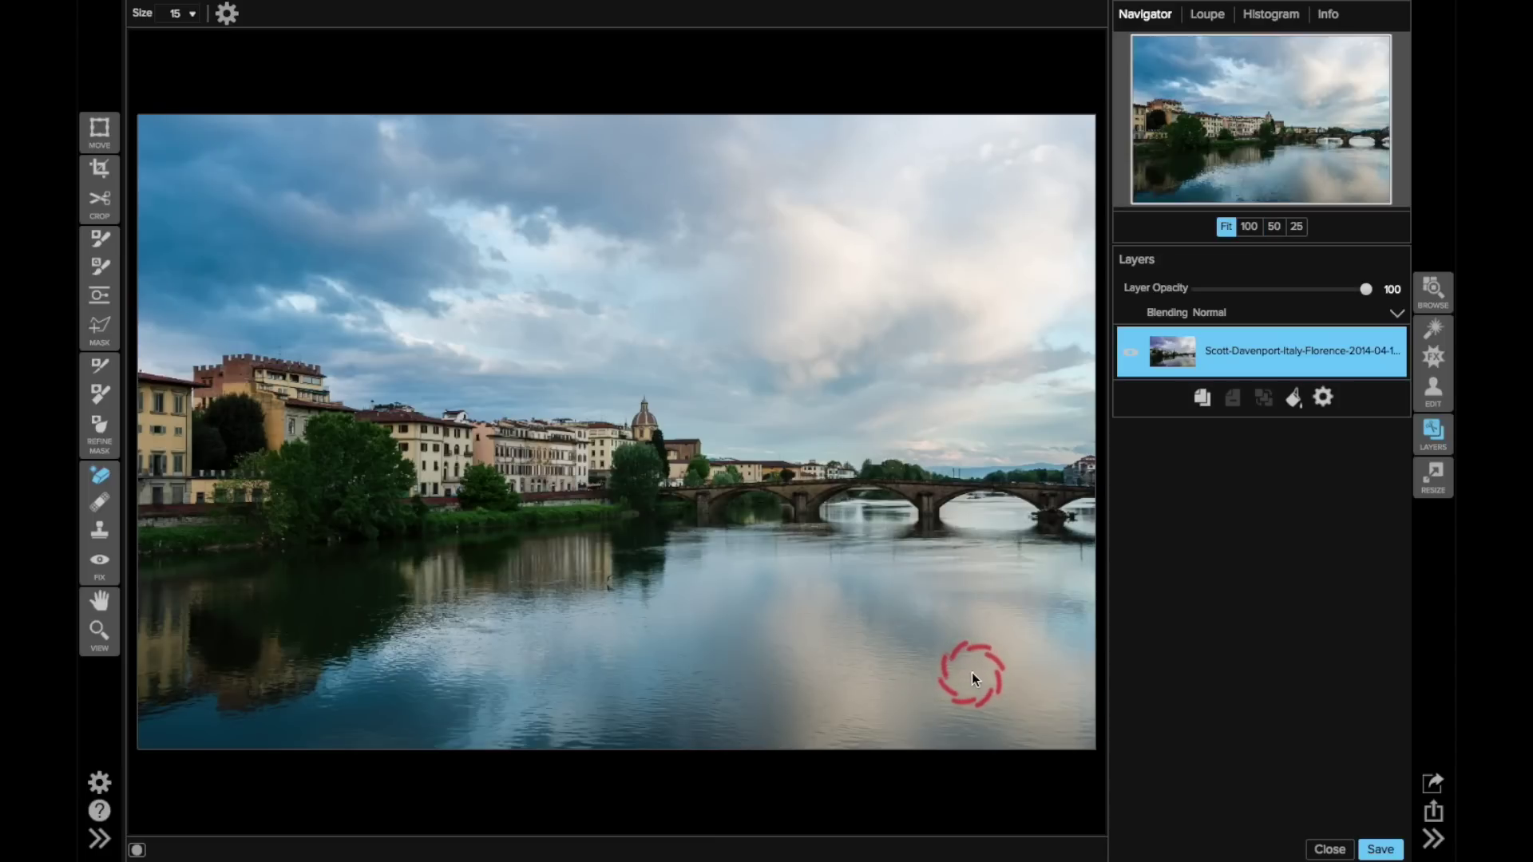
- At 100% zoom on the river, paint out the bird's reflection and a nearby spot
click(1249, 228)
drag(1262, 117, 1253, 150)
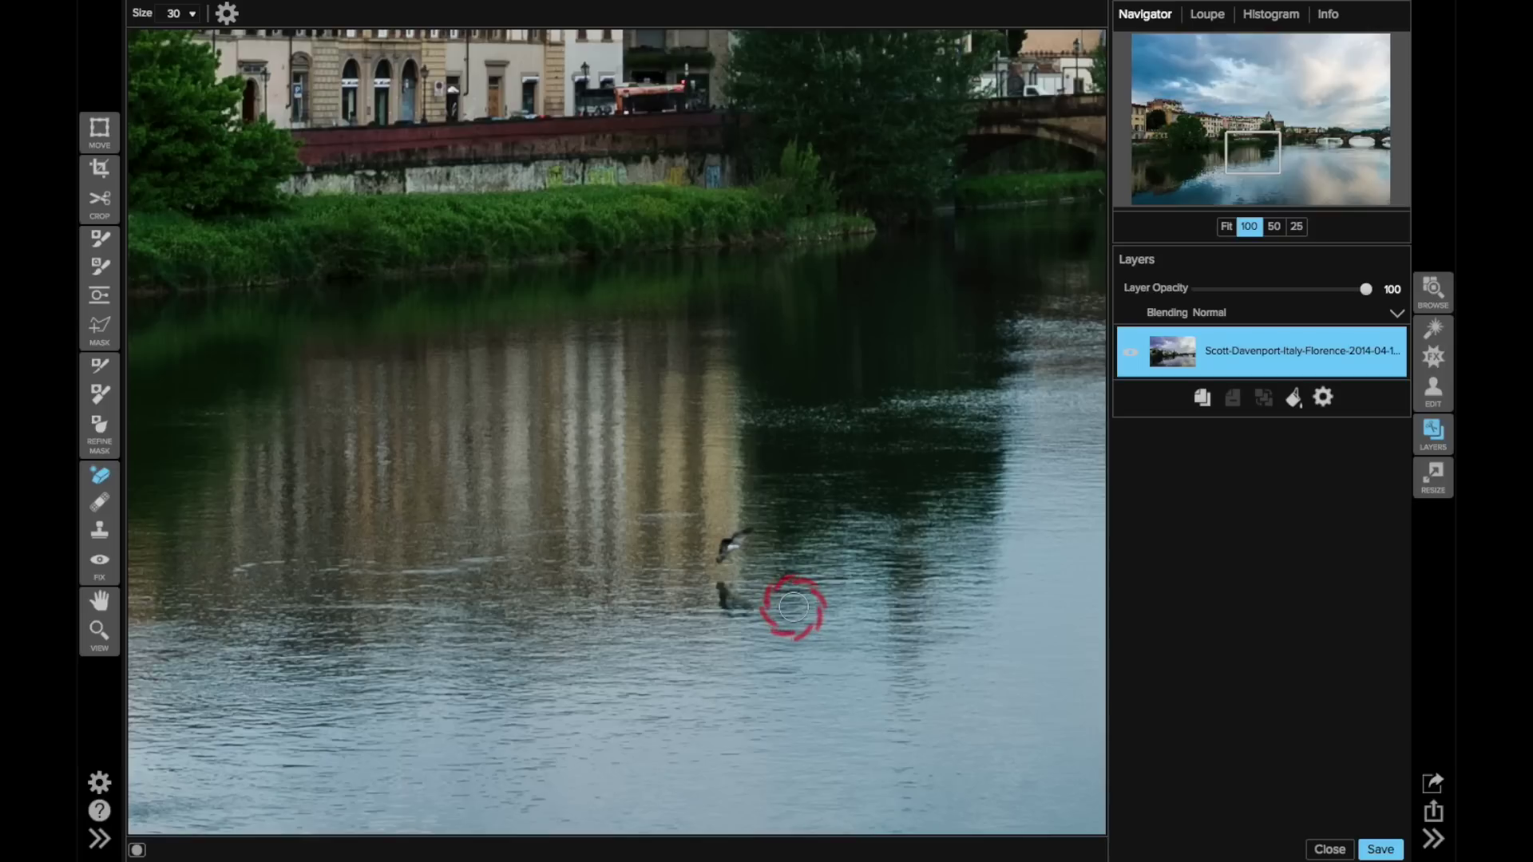
key(bracketleft)
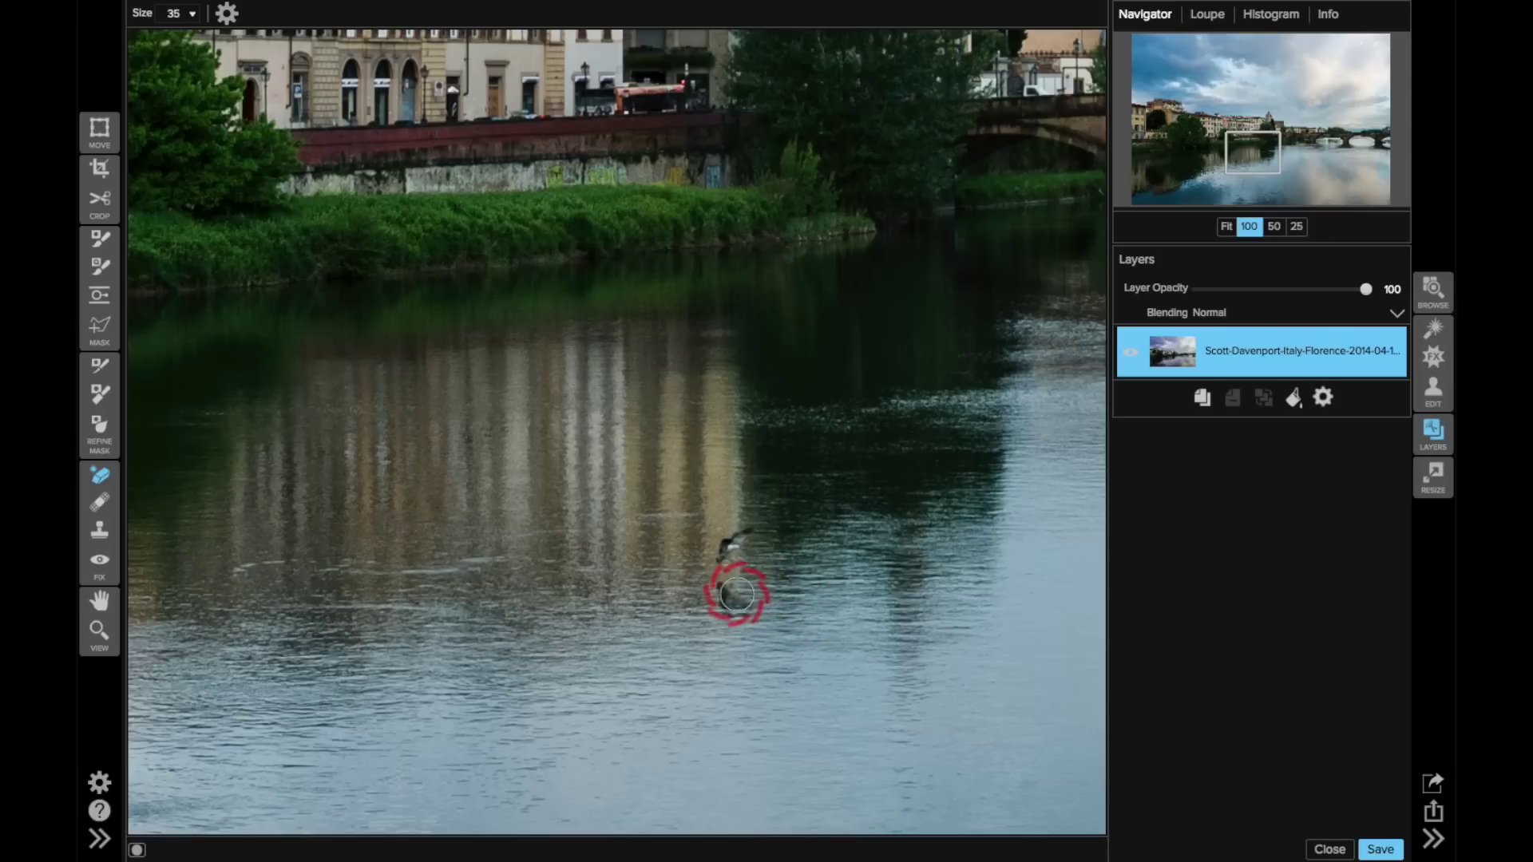
key(bracketright)
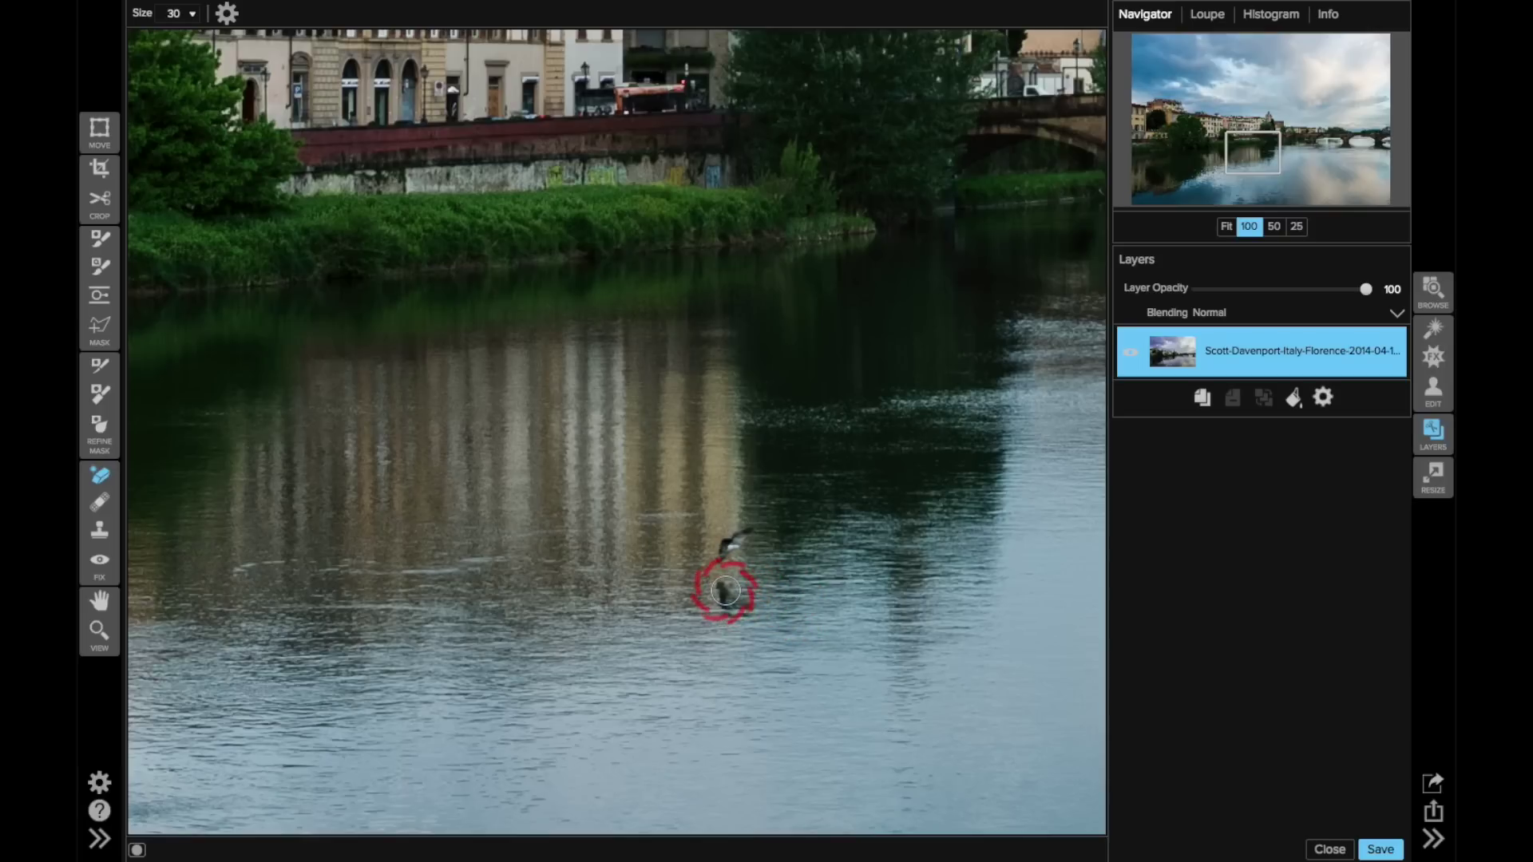
drag(727, 594, 746, 604)
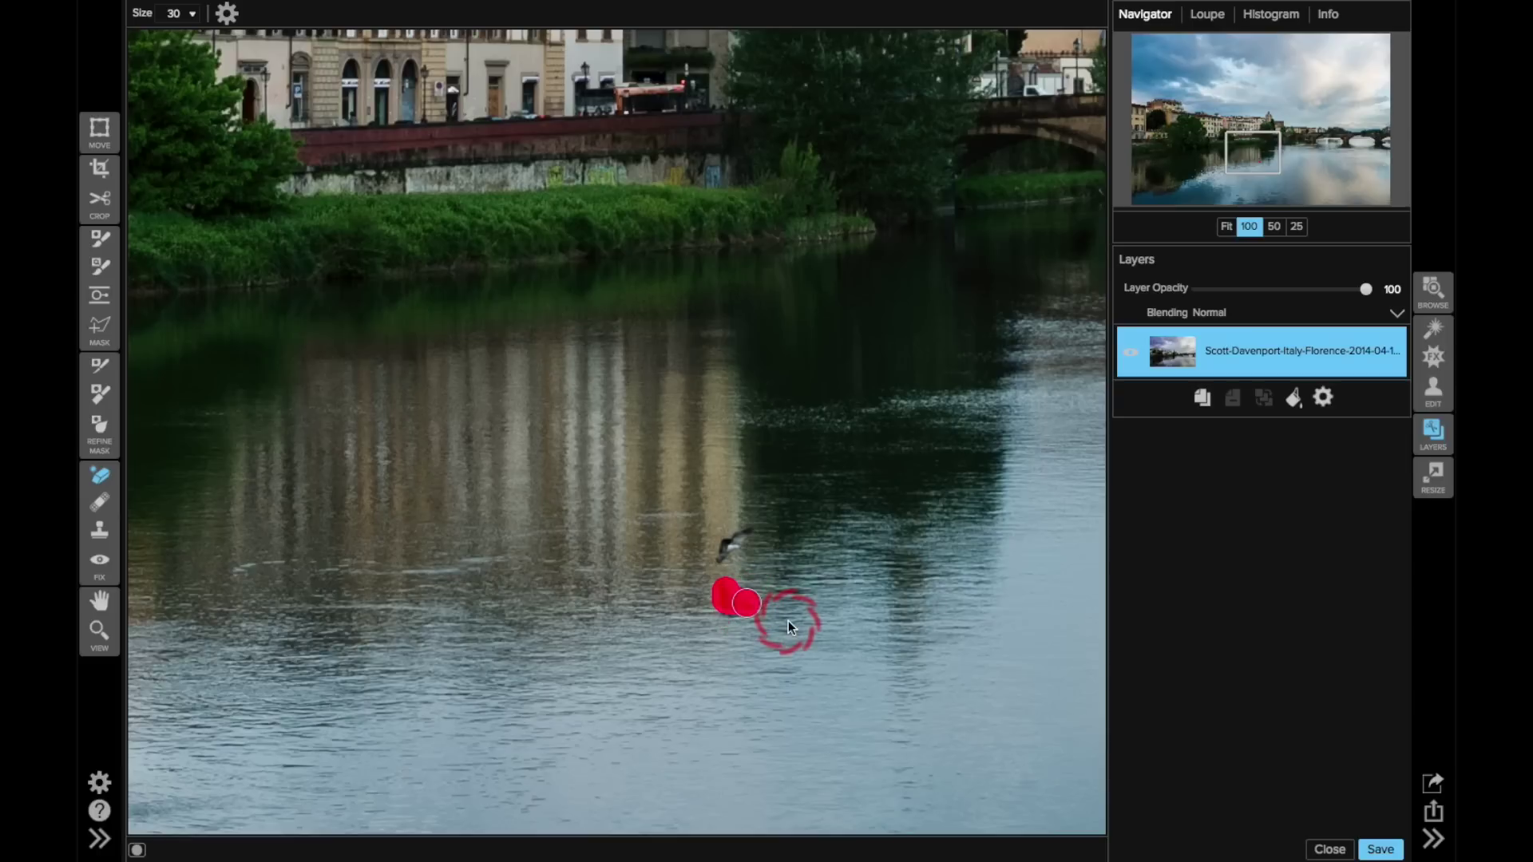
click(741, 601)
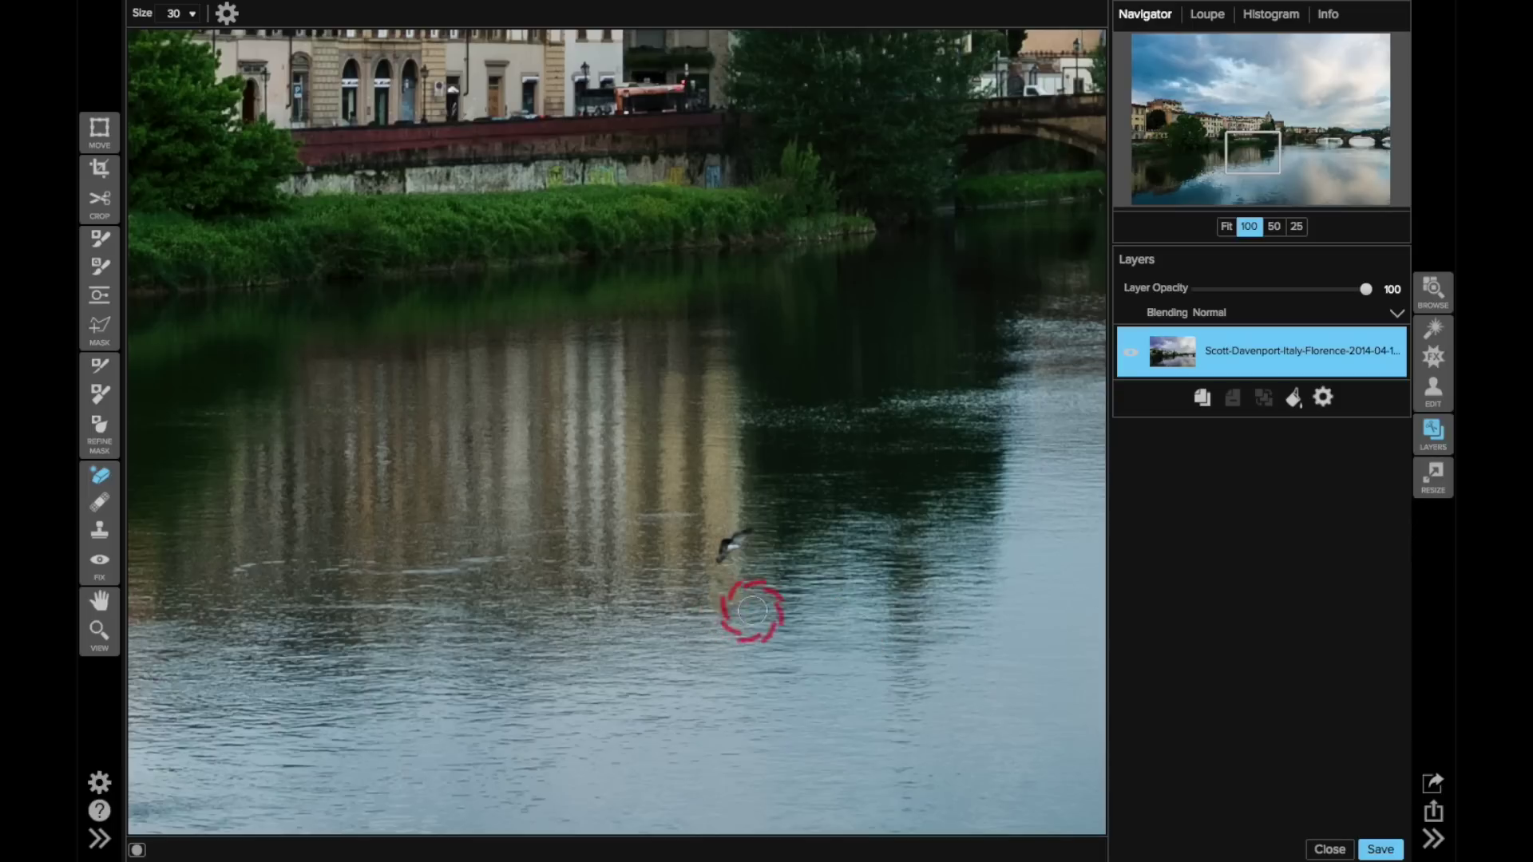
- With a smaller brush, erase the bird on the water and two leftover spots
key(bracketleft)
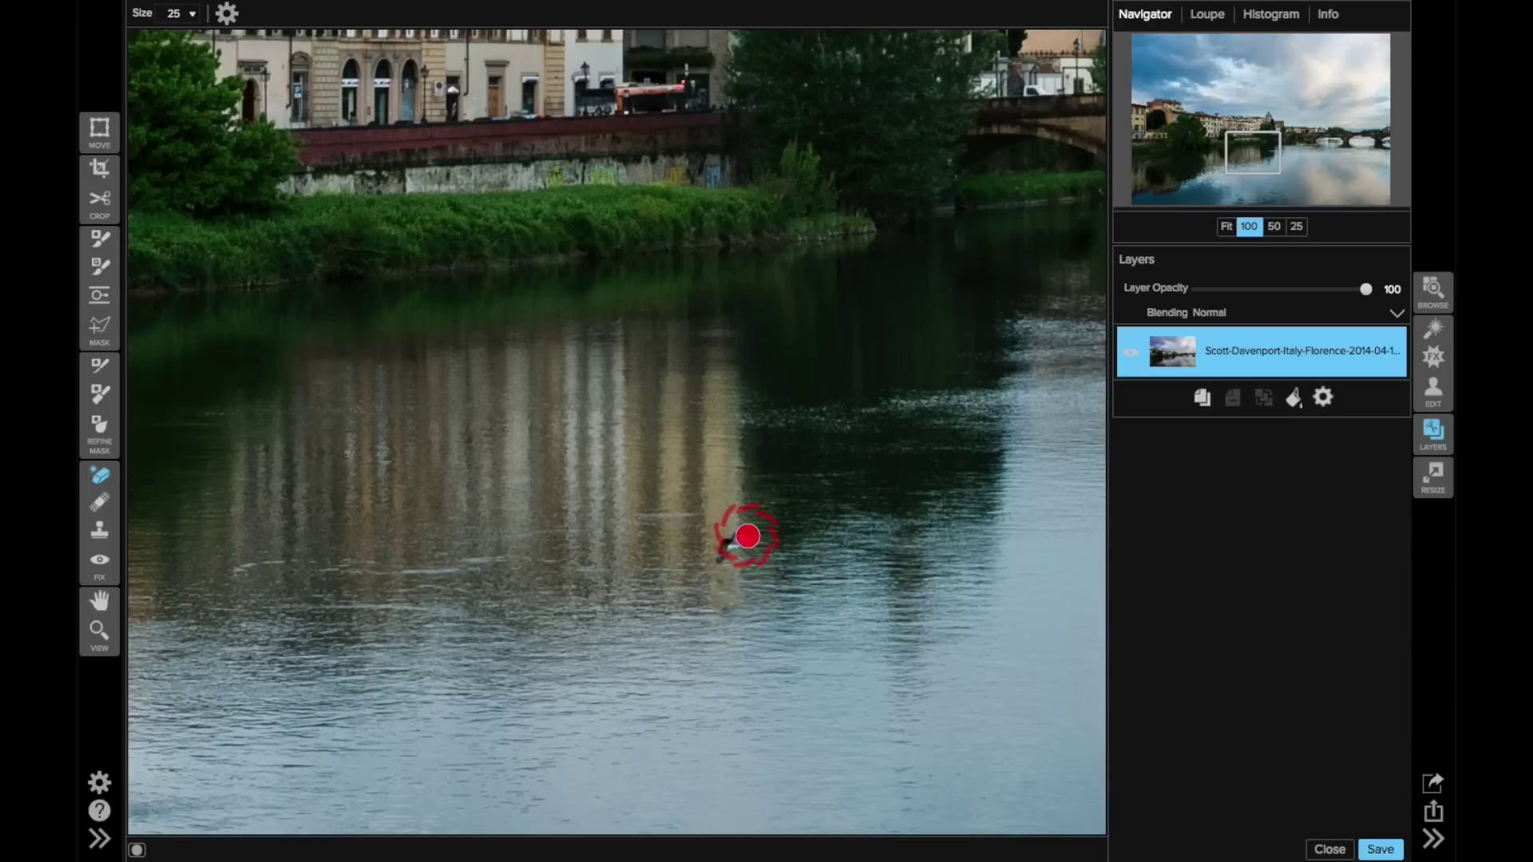
drag(740, 537, 722, 558)
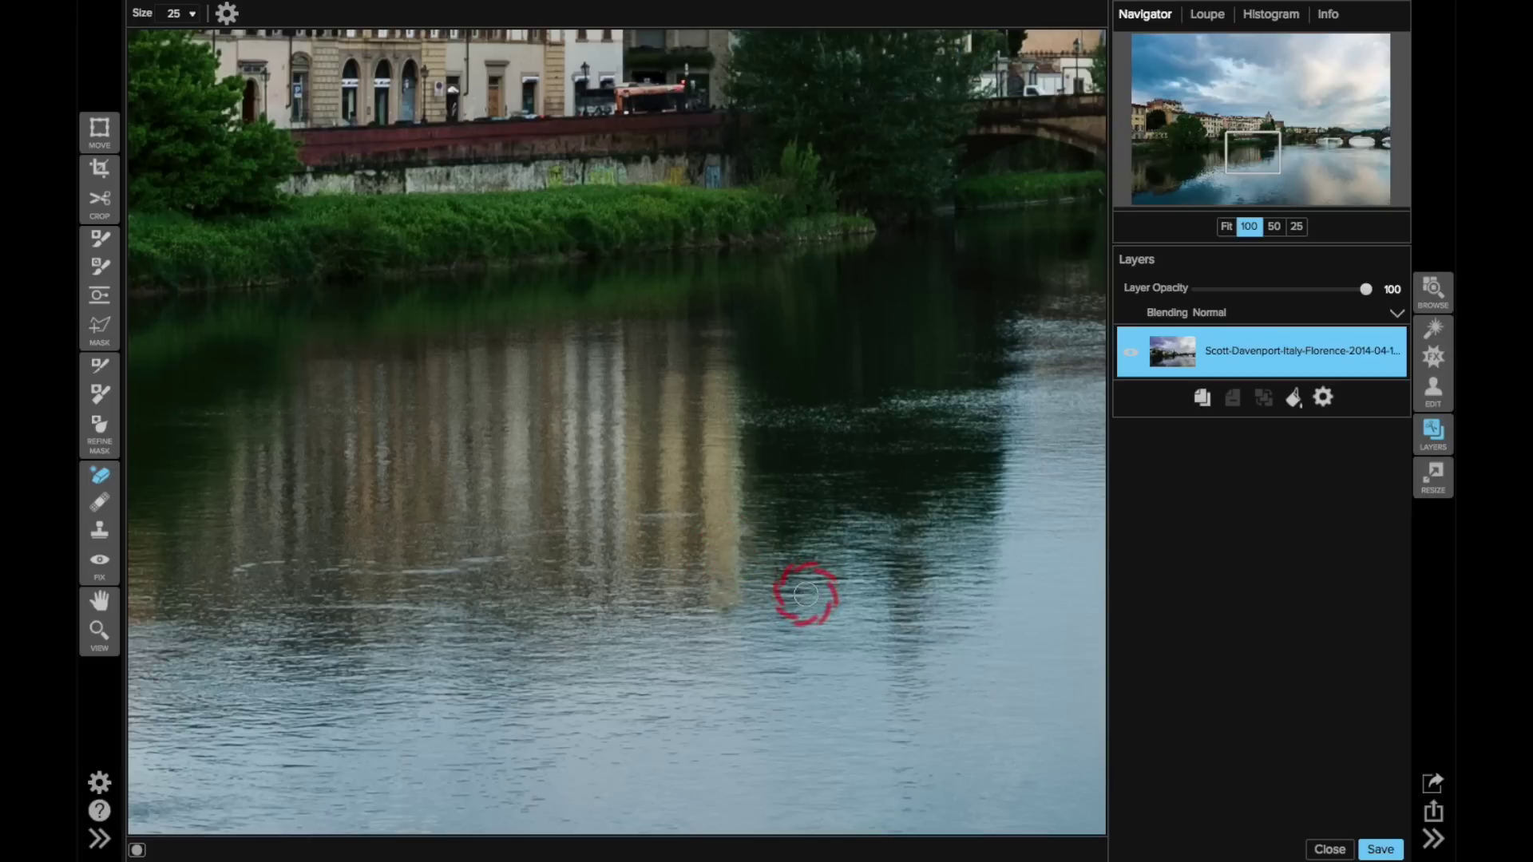
click(752, 532)
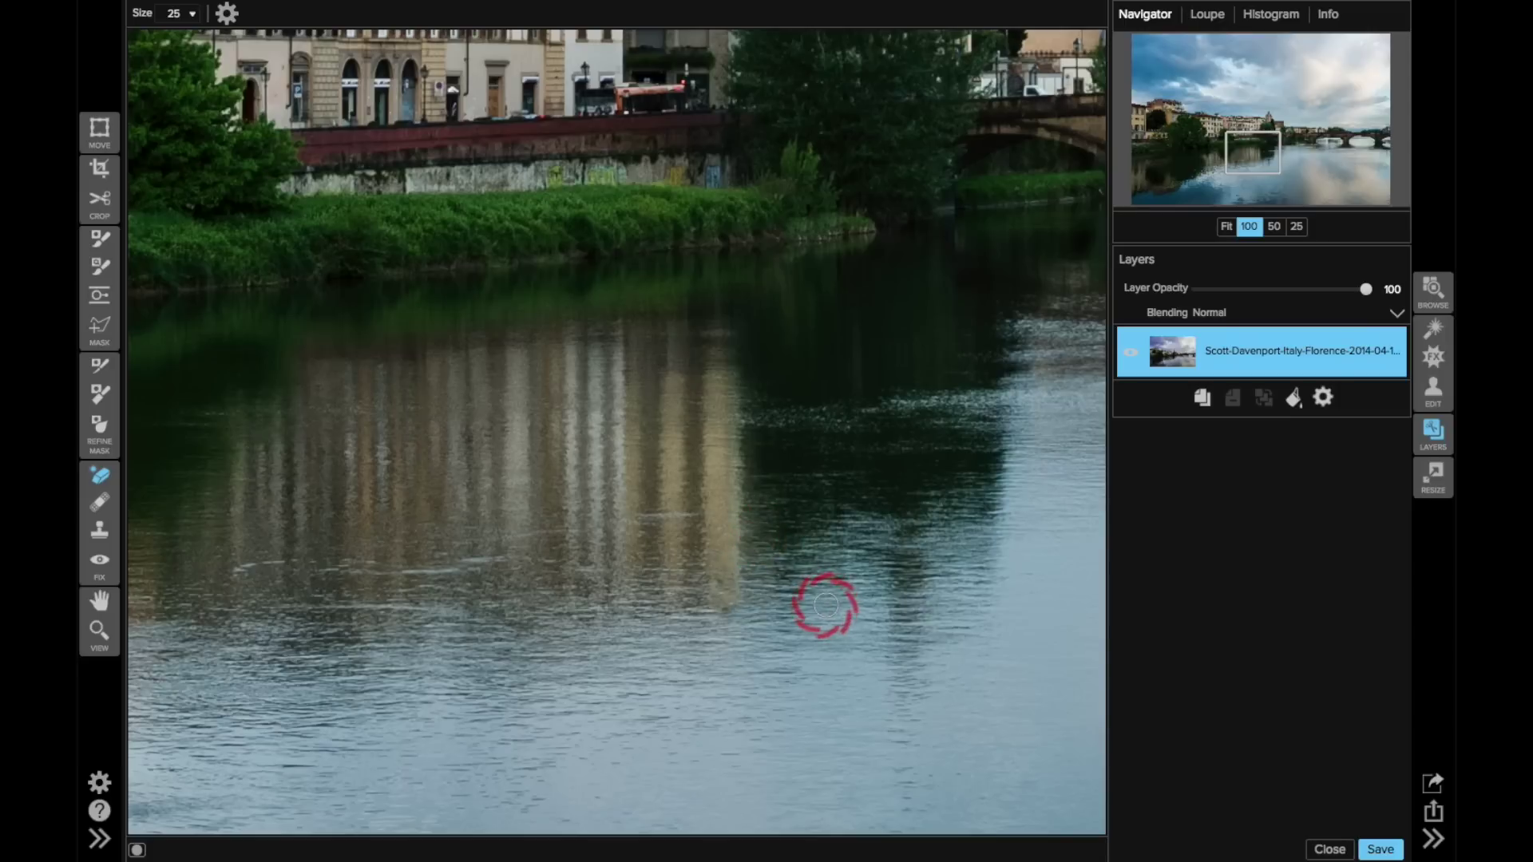
click(722, 583)
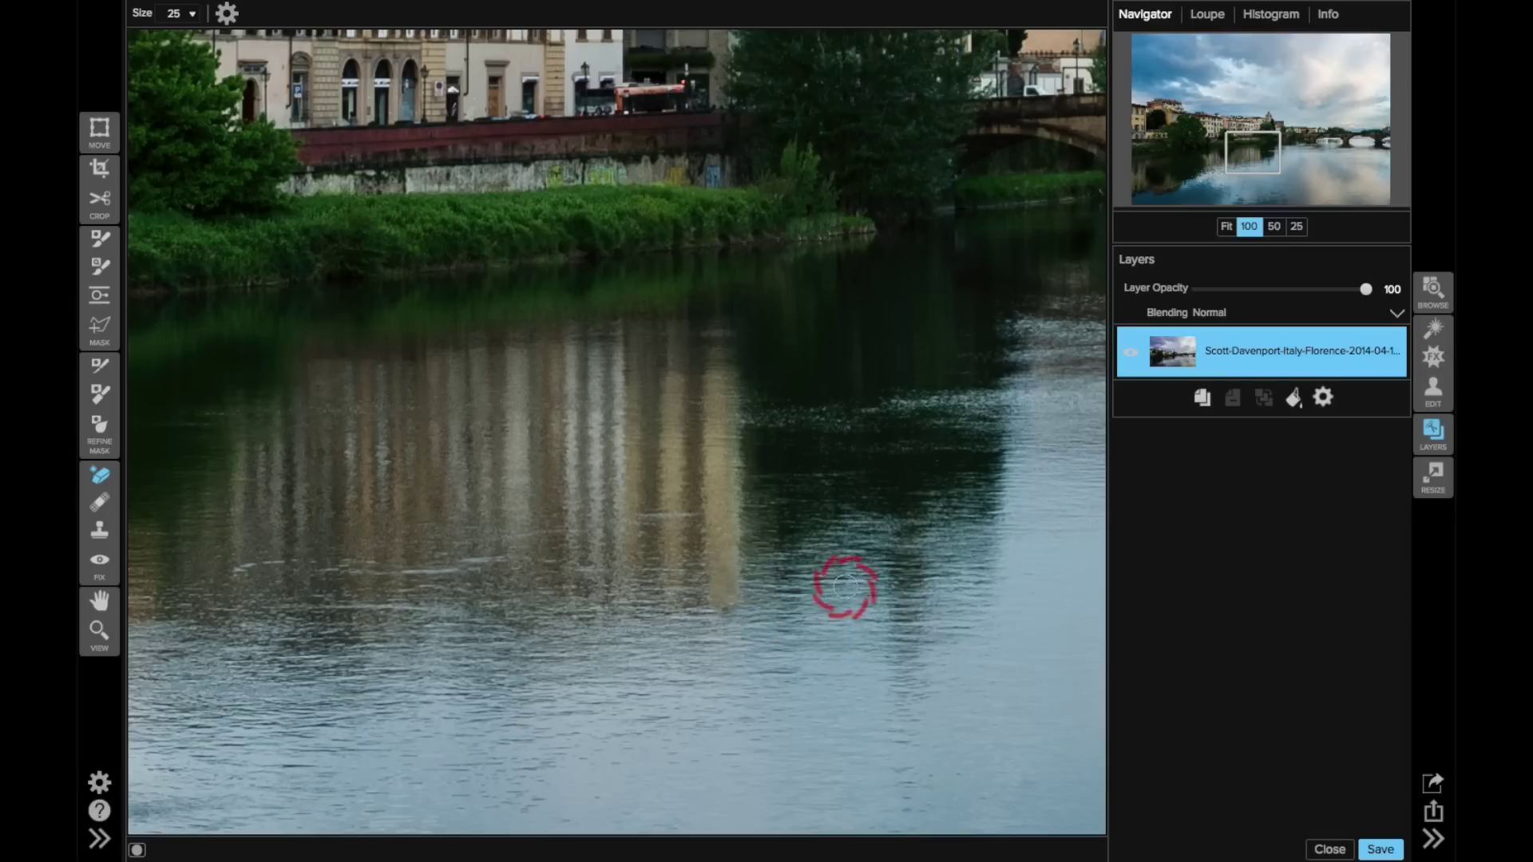
- Zoom to 100% on the upper-right sky, erase the crane arm, and return to the full-photo view
drag(1256, 151, 1236, 150)
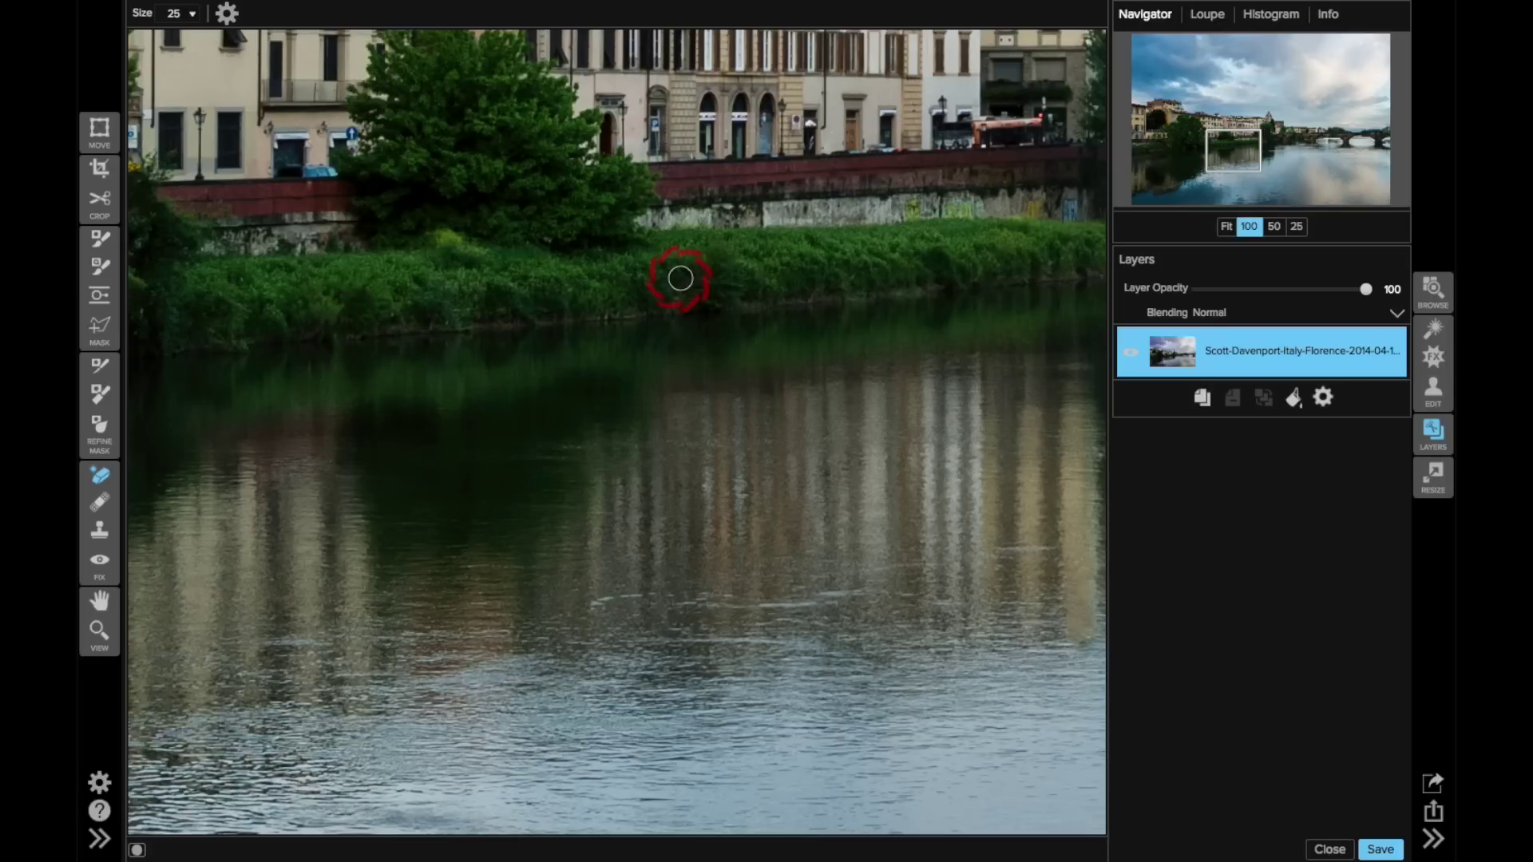
click(681, 279)
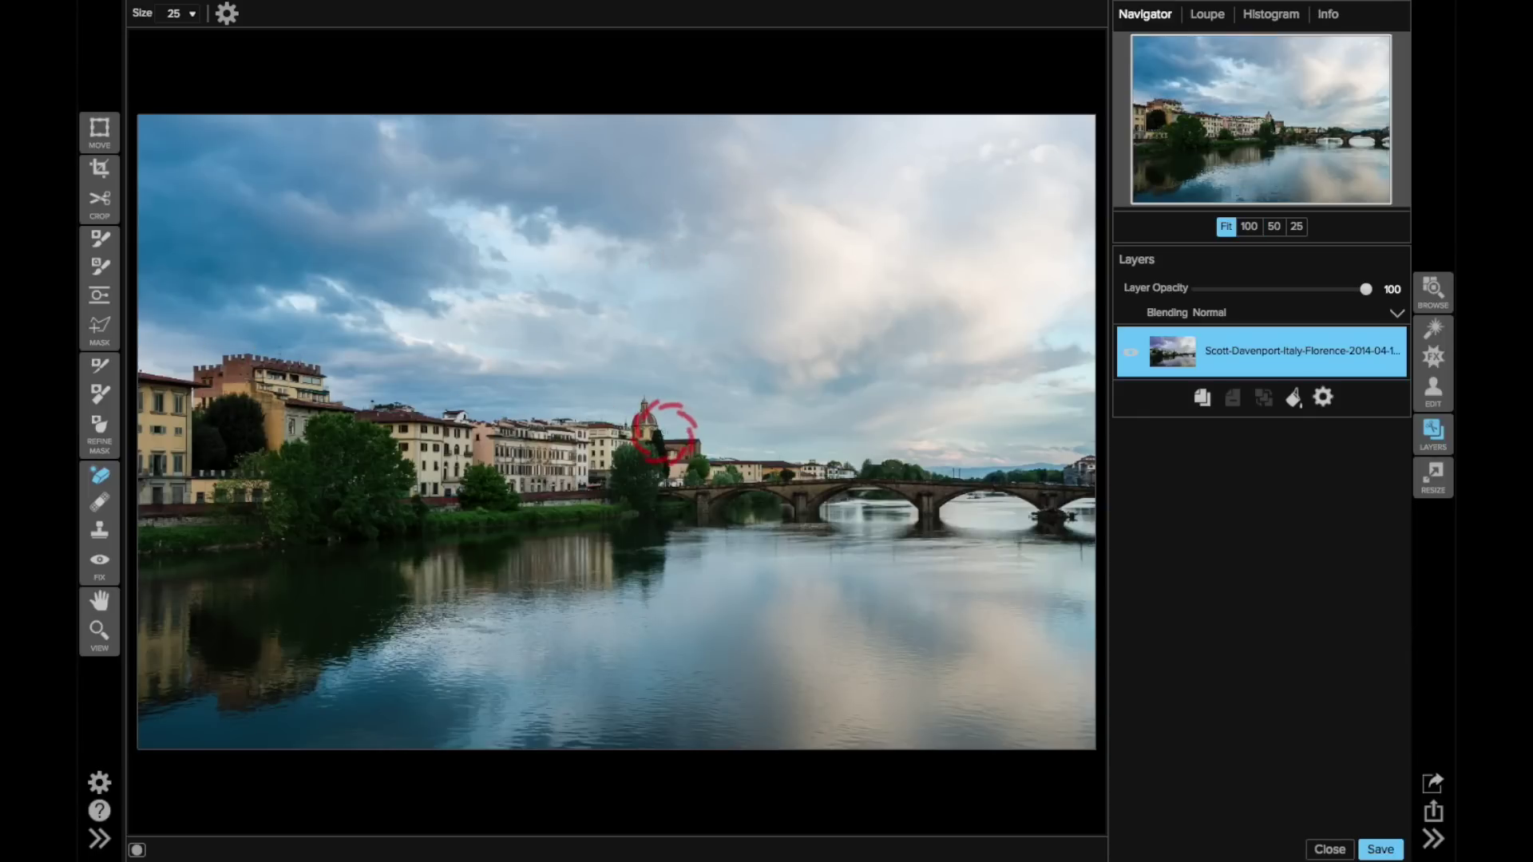
click(224, 573)
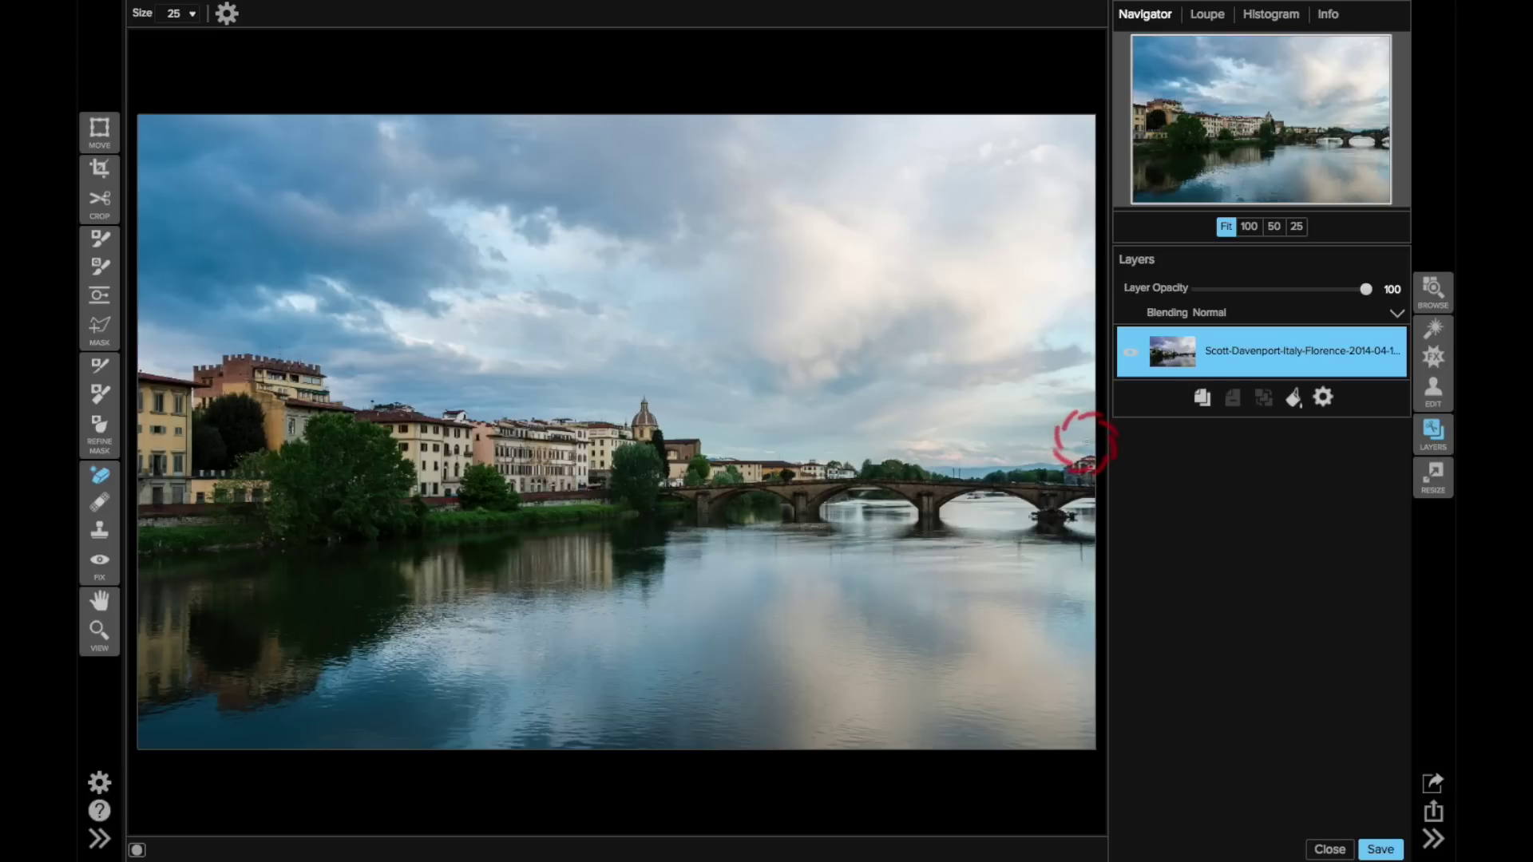
click(1247, 230)
drag(1259, 99, 1370, 96)
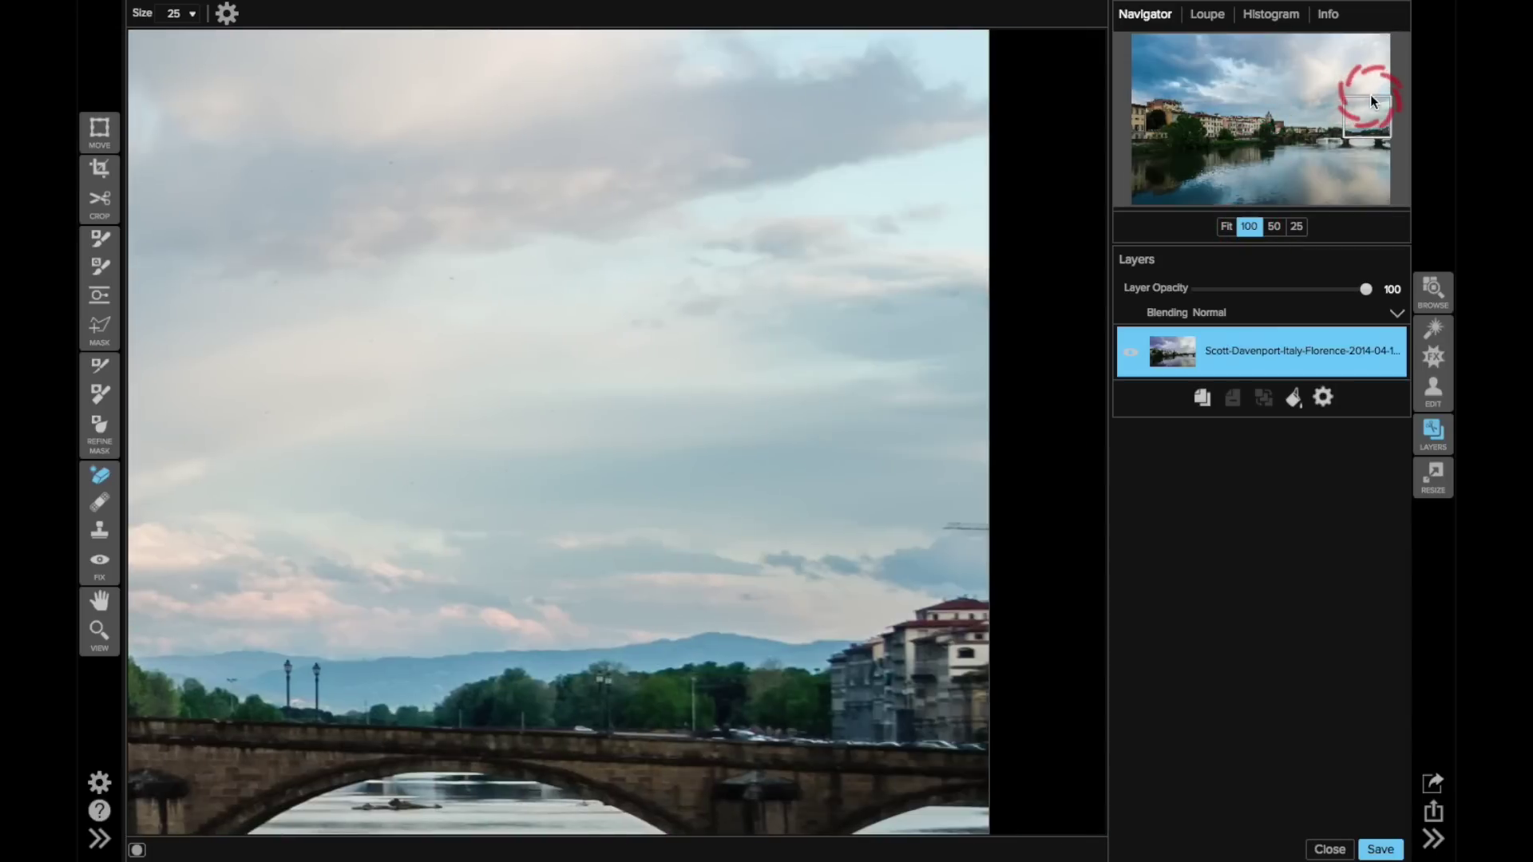
drag(945, 523, 984, 523)
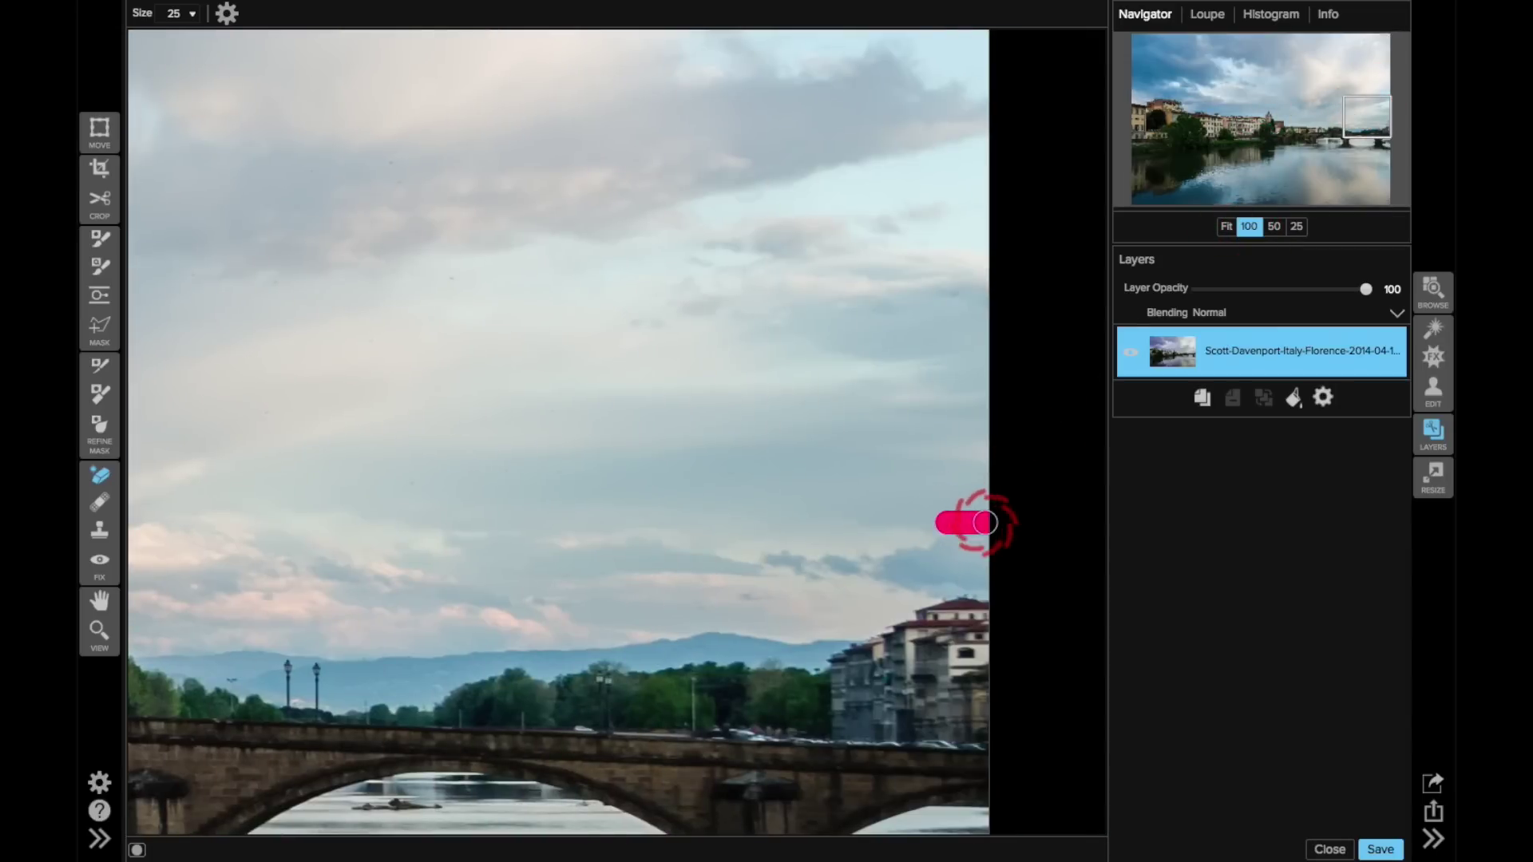
click(1247, 197)
click(1229, 227)
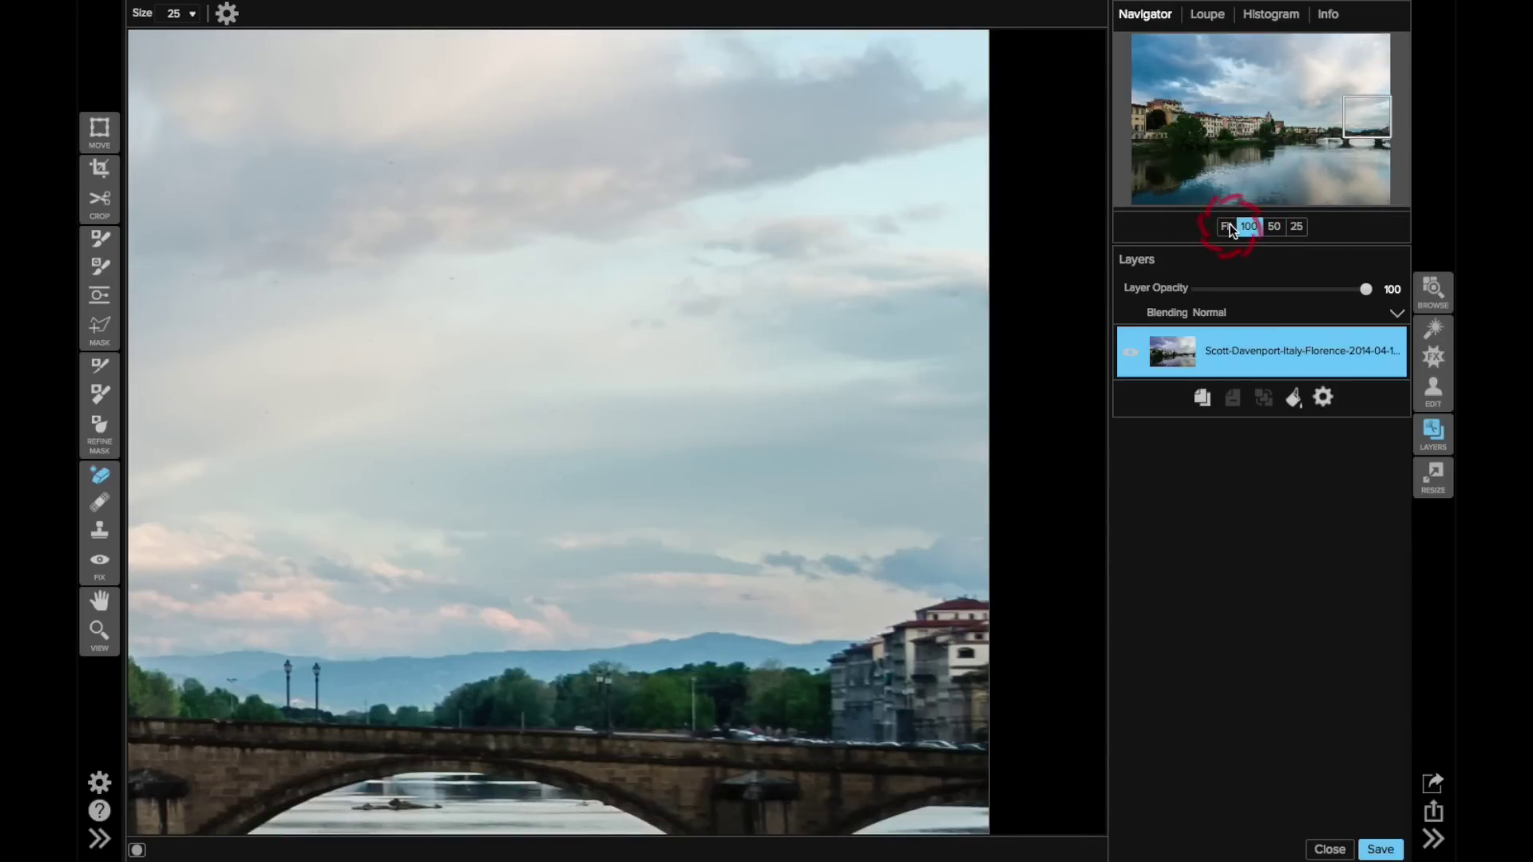
click(643, 396)
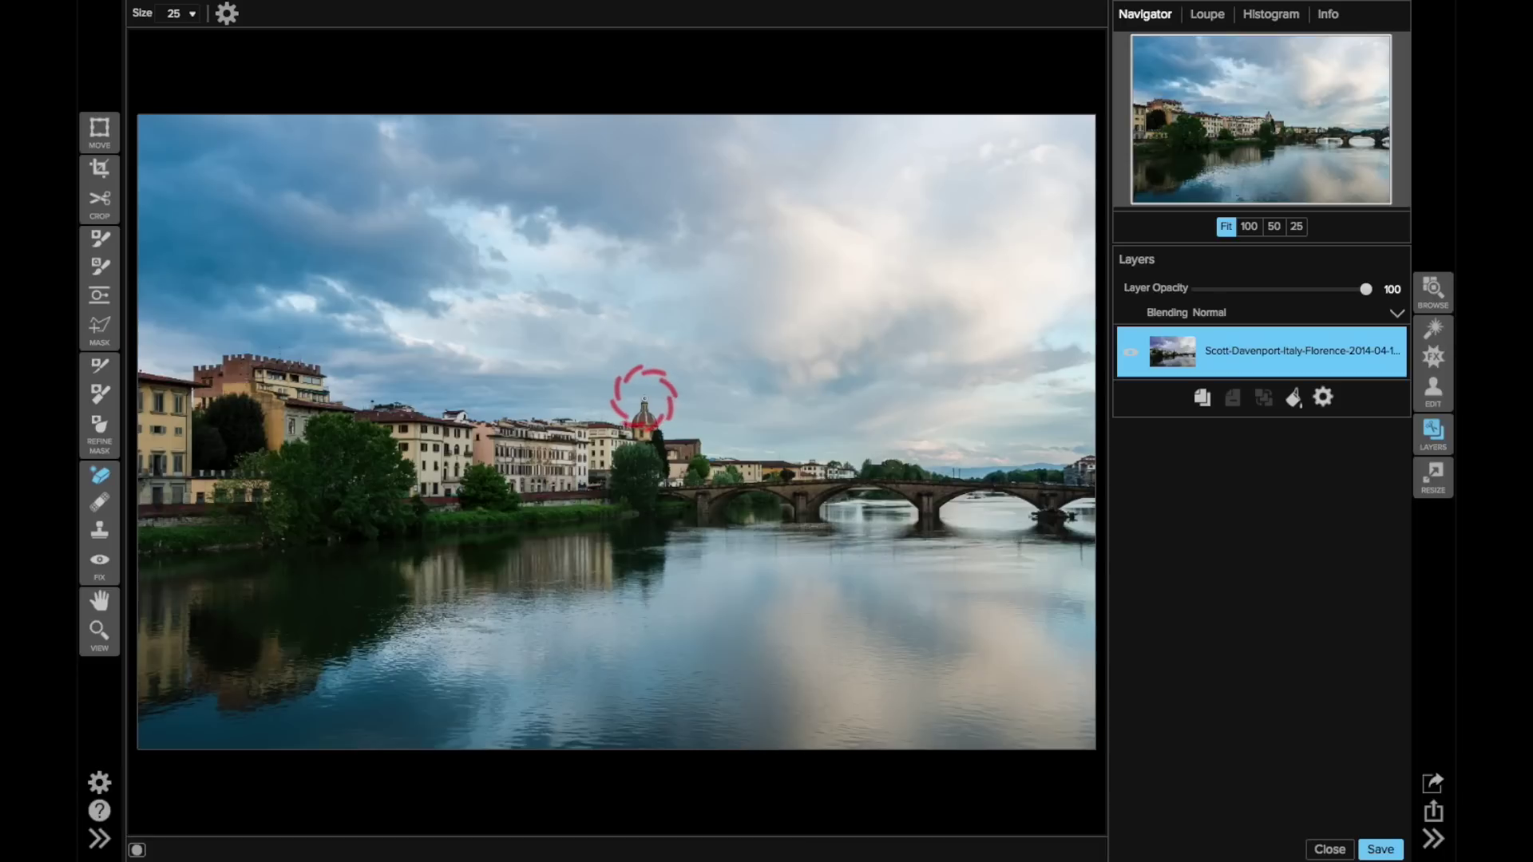